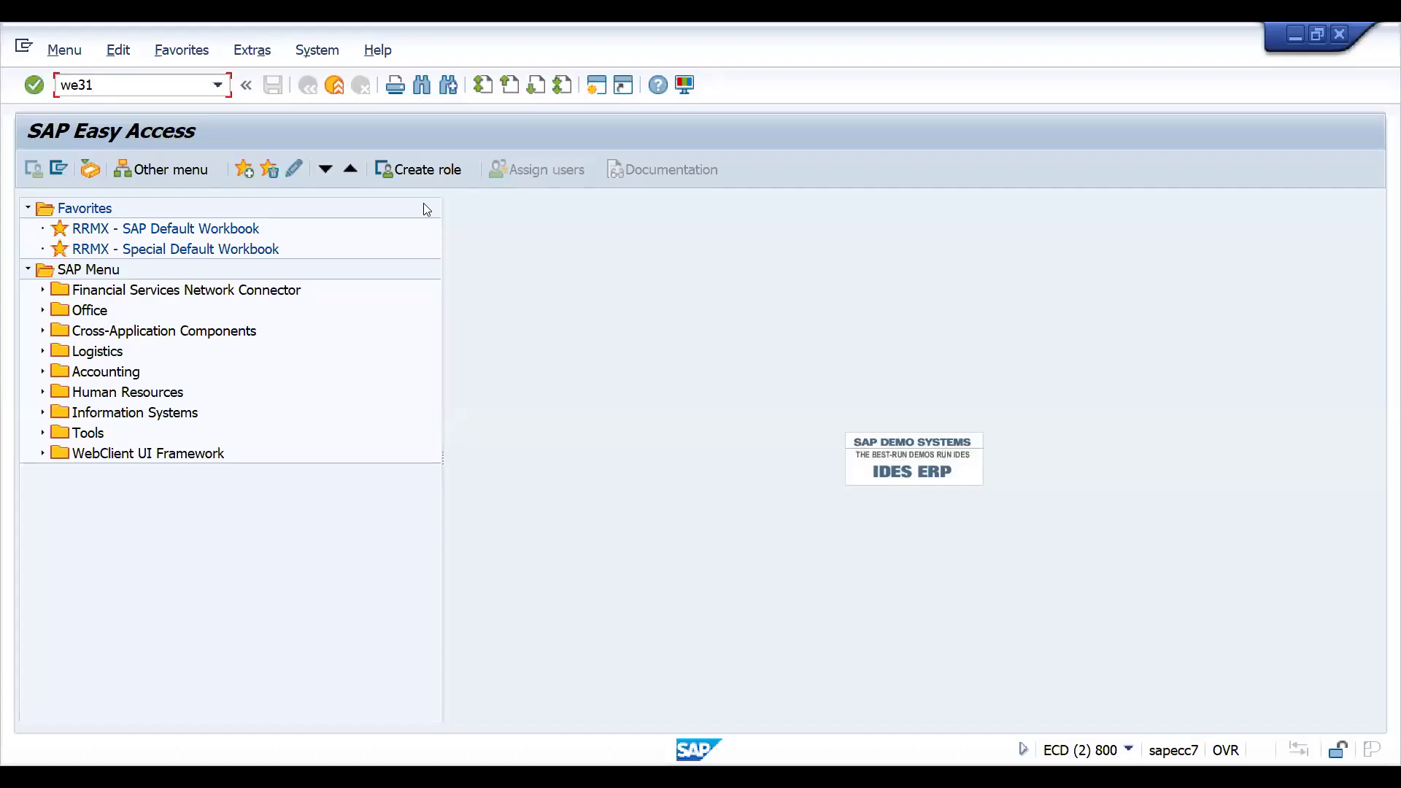
Step: Open the IDoc List selection screen with /nwe02
{"action": "key", "text": "Return"}
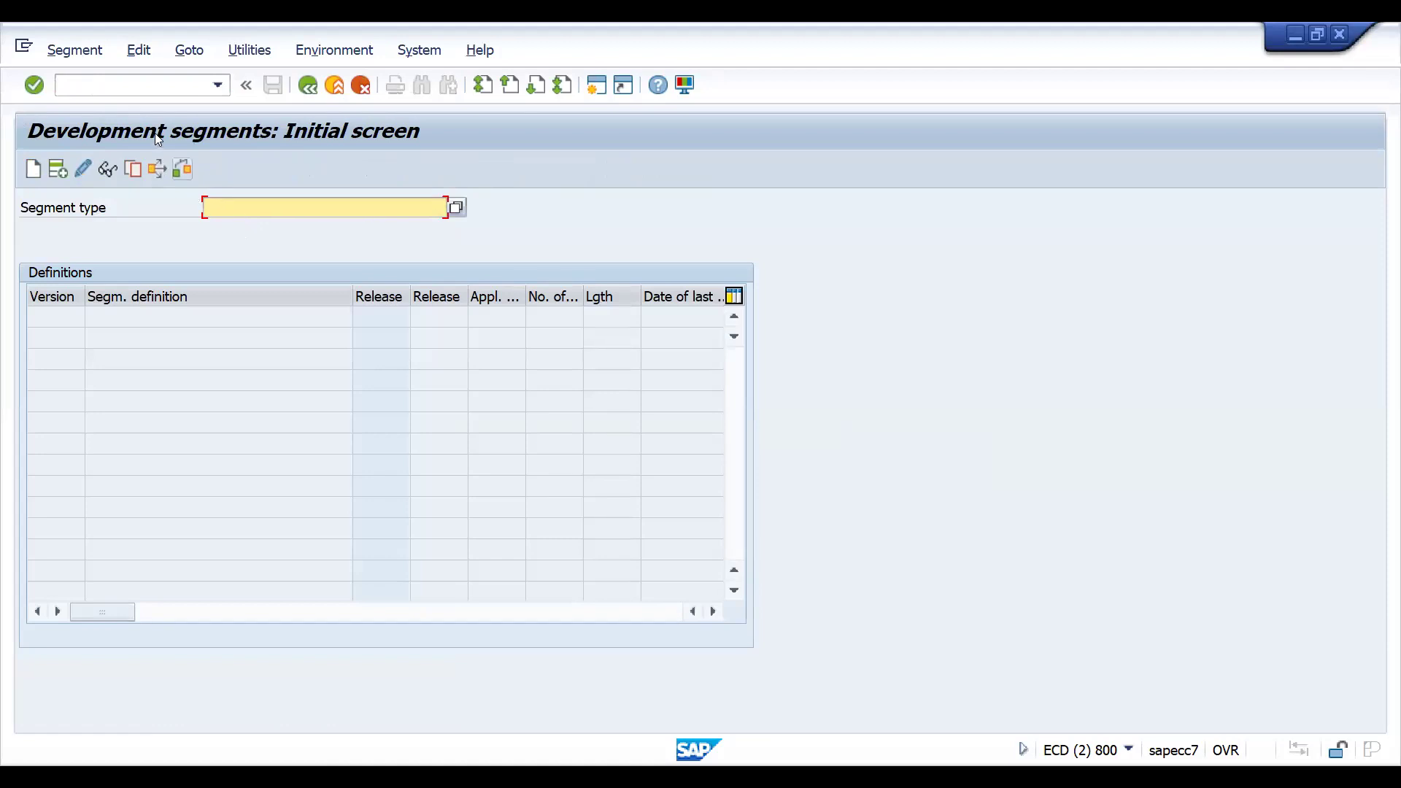
{"action": "left_click", "coordinate": [165, 84]}
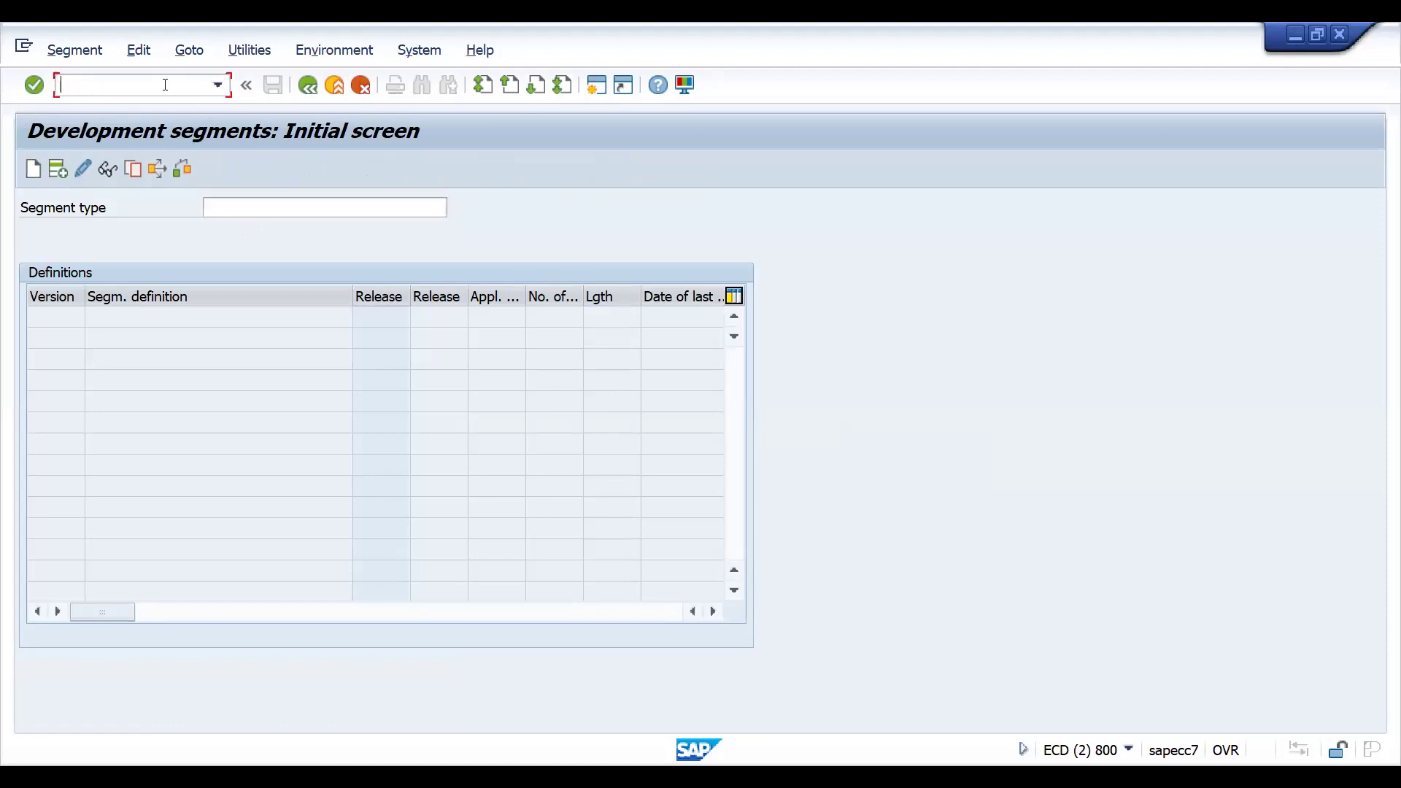
{"action": "type", "text": "/nwe02"}
{"action": "key", "text": "Return"}
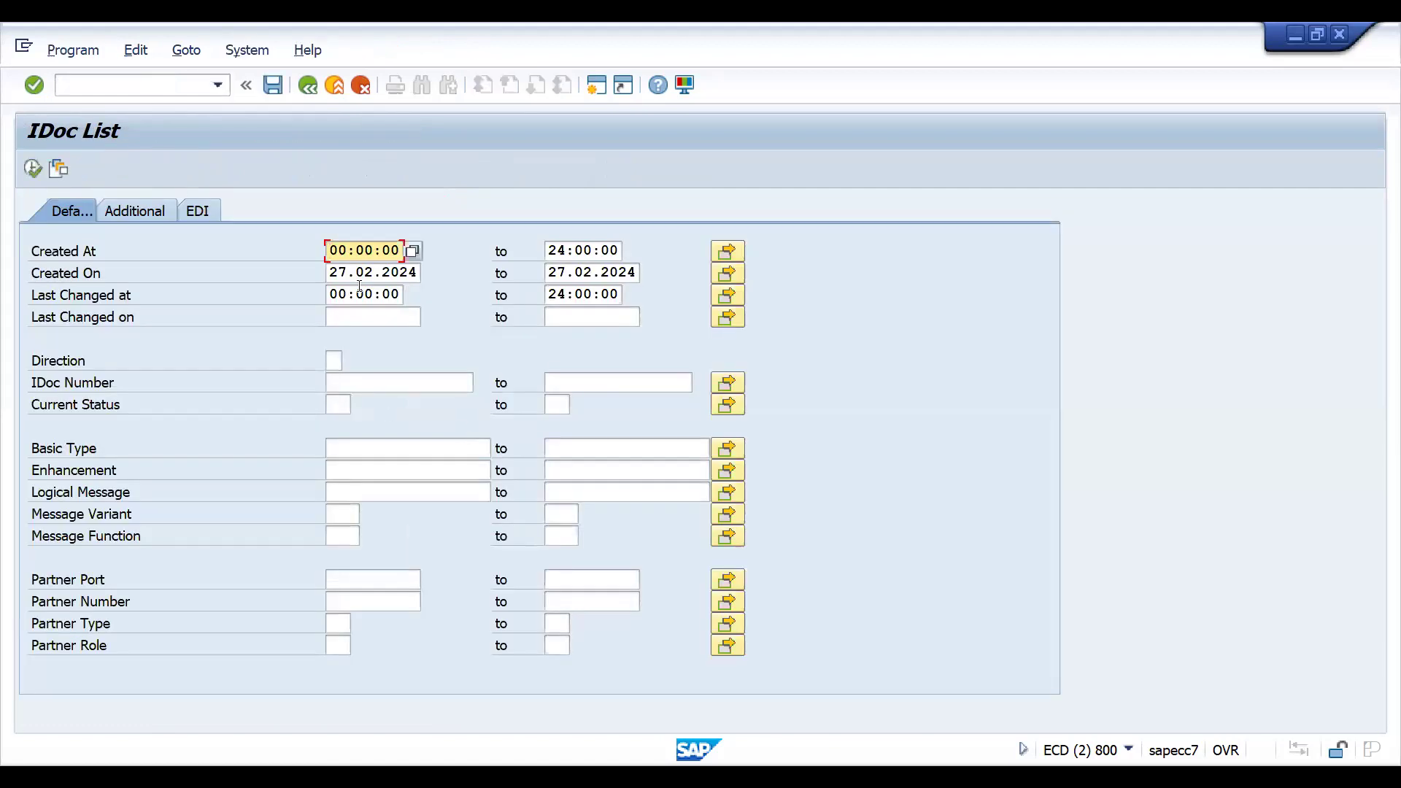
Step: Clear the Created On start date and set Basic Type to INVOIC02
{"action": "left_click", "coordinate": [329, 272]}
{"action": "key", "text": "shift+End"}
{"action": "key", "text": "Delete"}
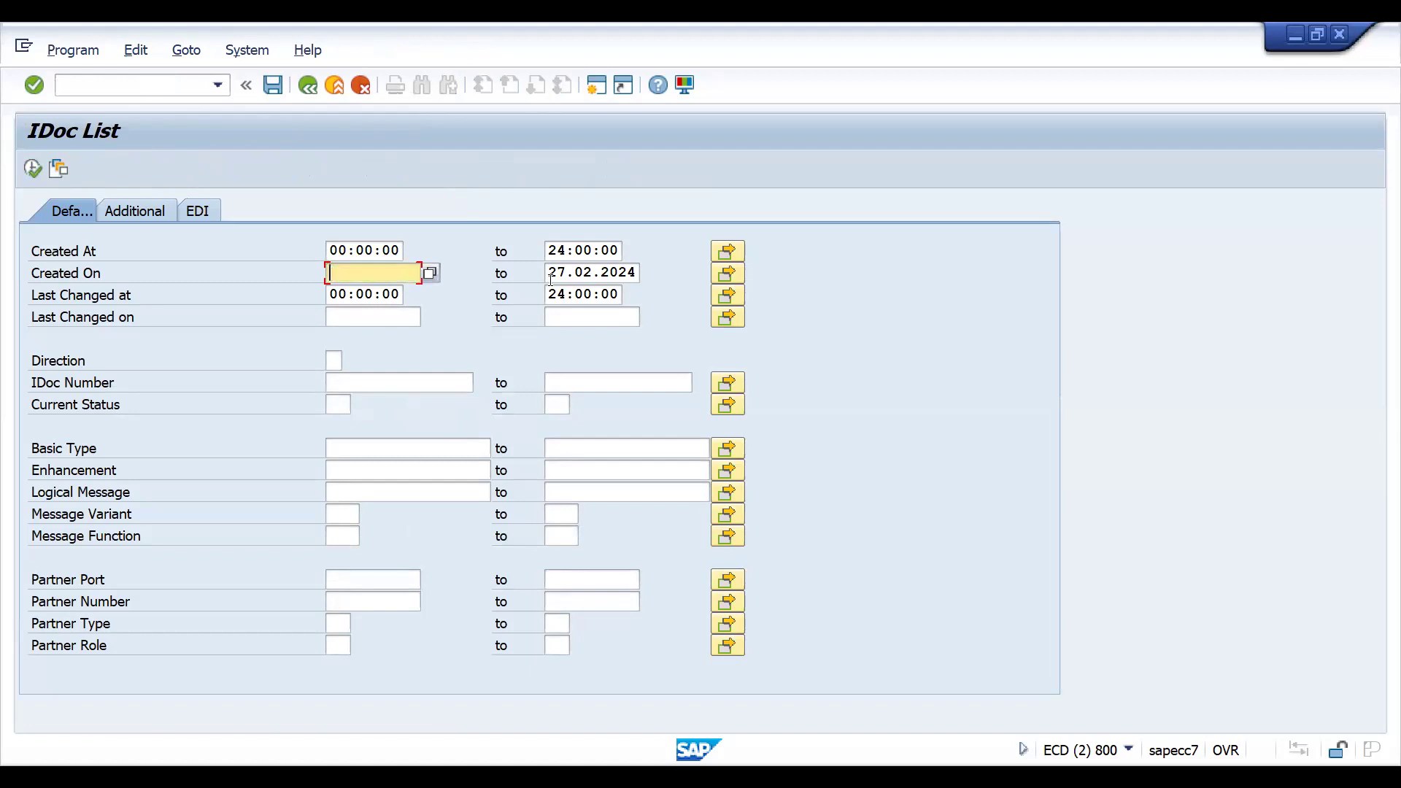
{"action": "left_click", "coordinate": [353, 455]}
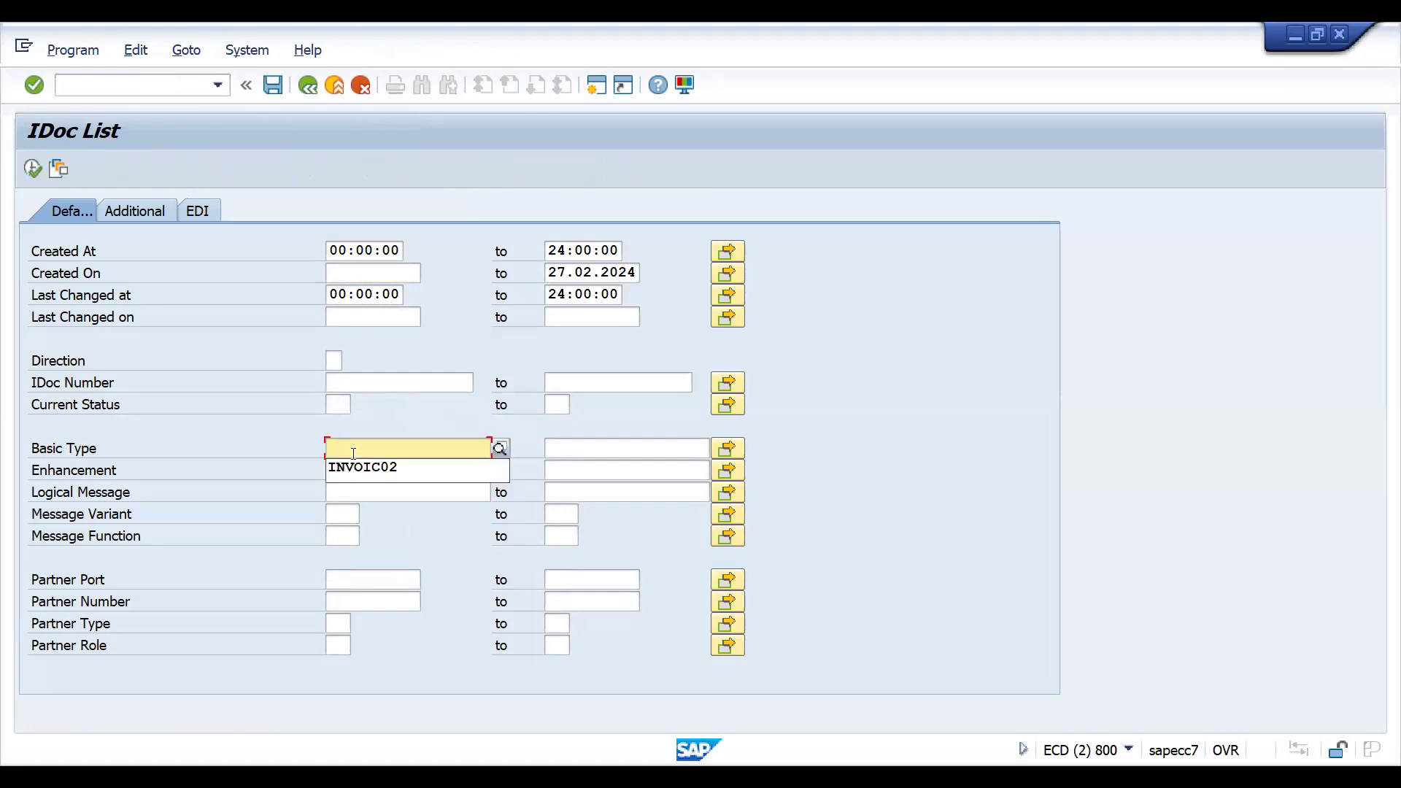
{"action": "key", "text": "Down"}
{"action": "key", "text": "Return"}
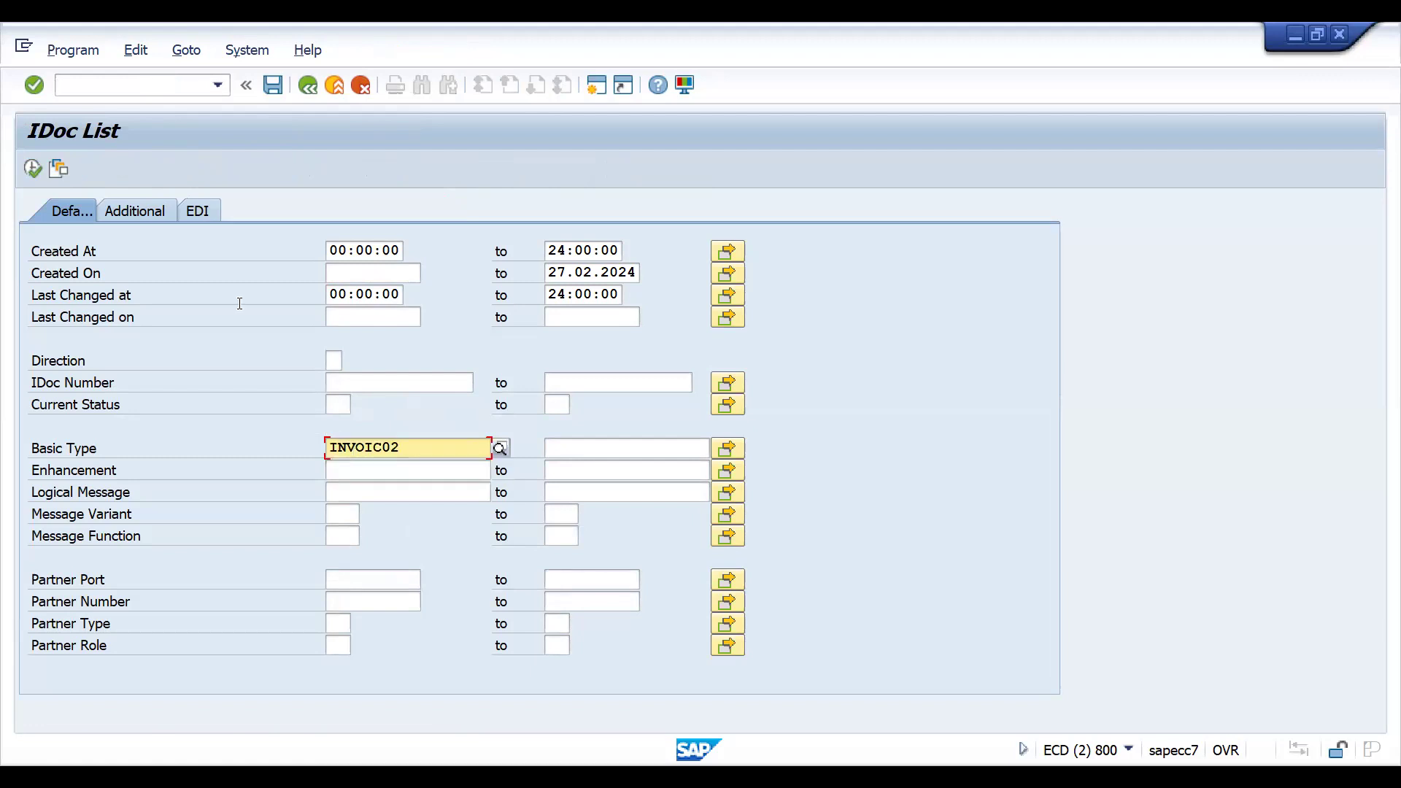
{"action": "left_click", "coordinate": [31, 170]}
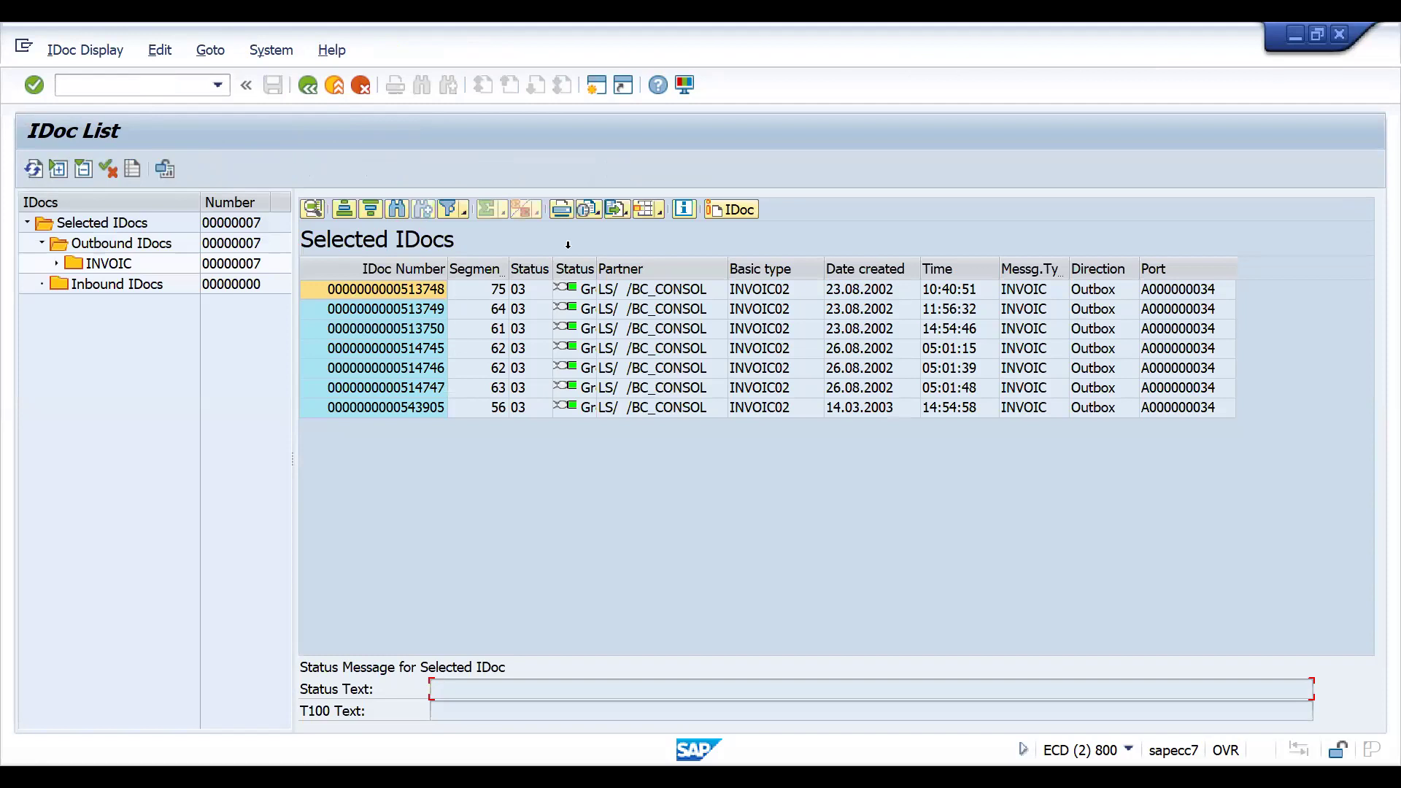
{"action": "left_click", "coordinate": [376, 295]}
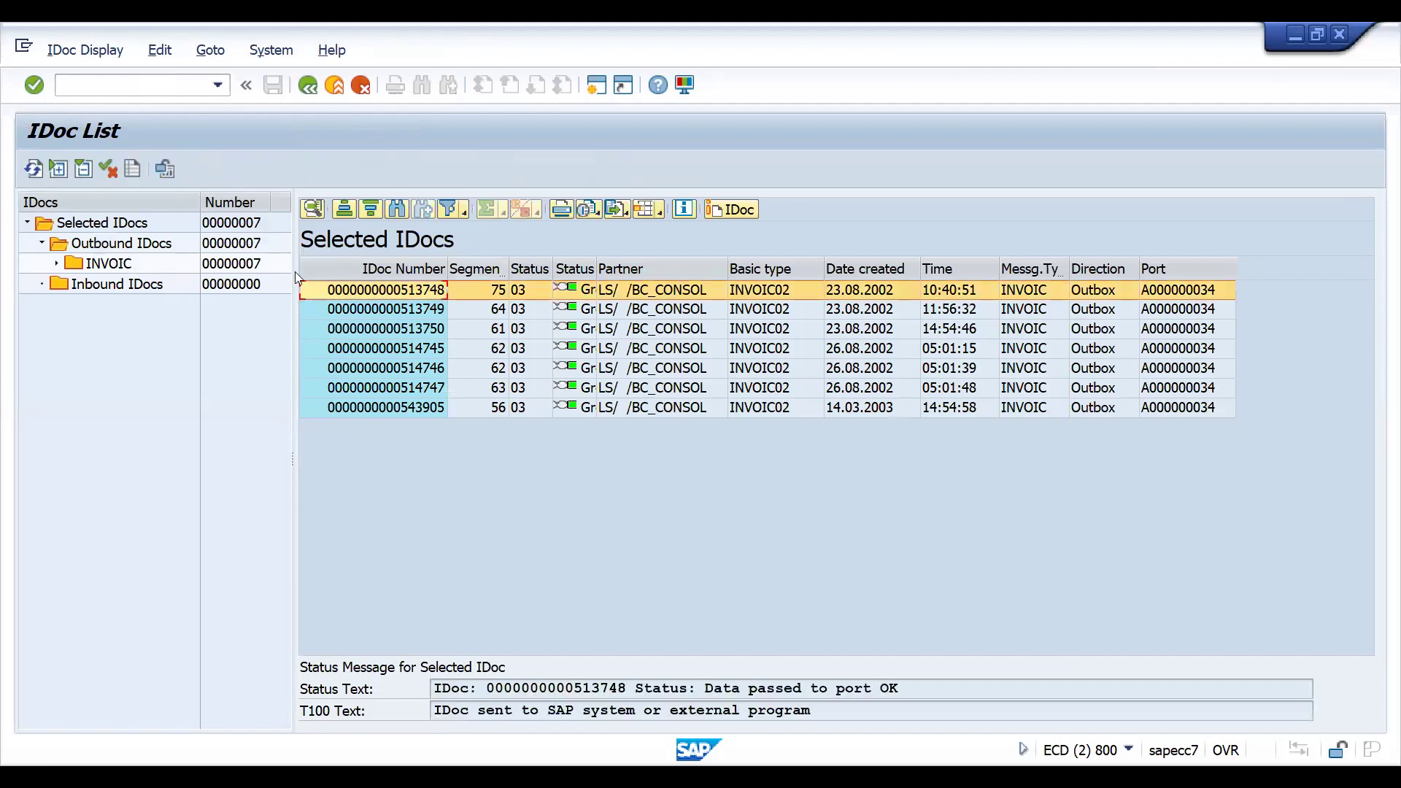
{"action": "double_click", "coordinate": [377, 413]}
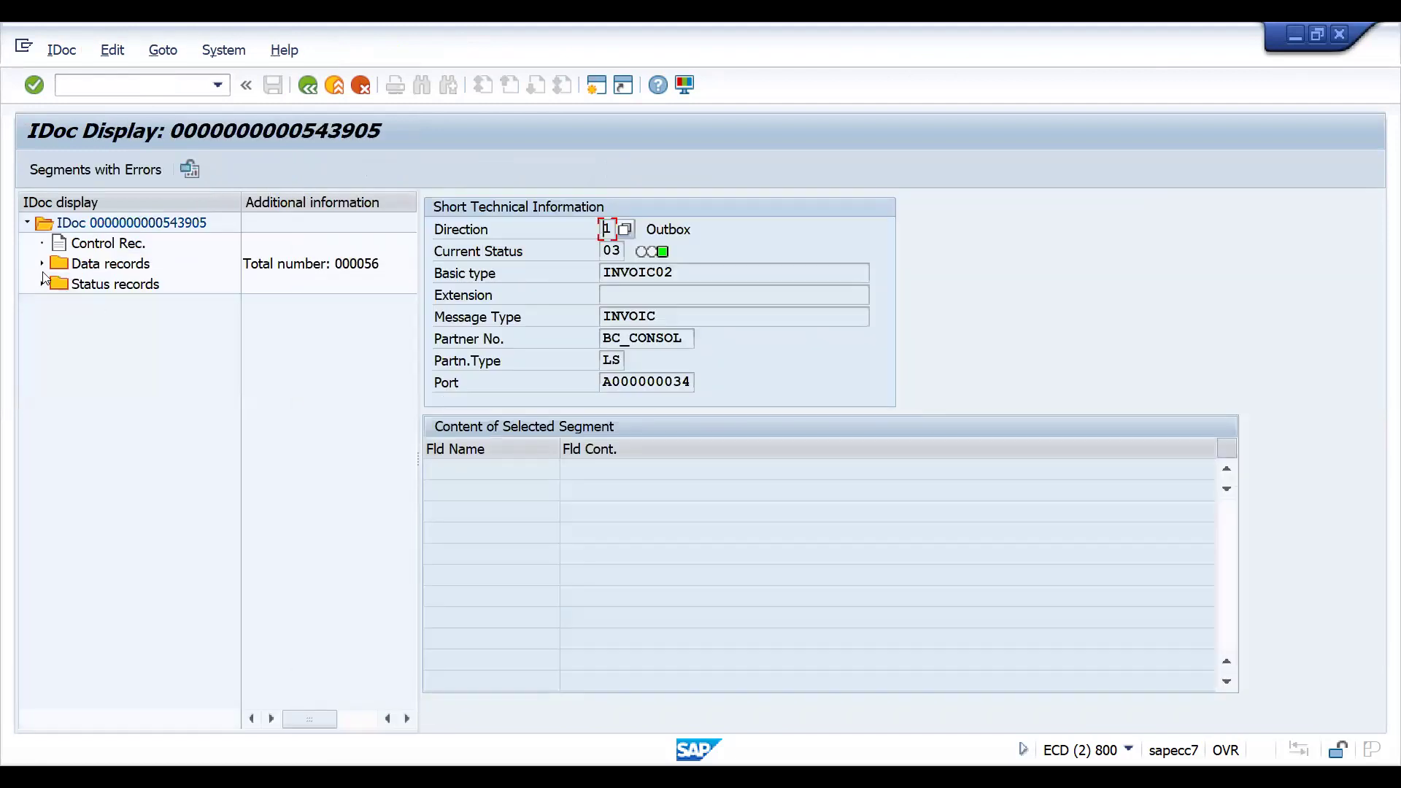
Step: Expand the data records and inspect the E1EDK28 bank details in segment 000018
{"action": "left_click", "coordinate": [42, 264]}
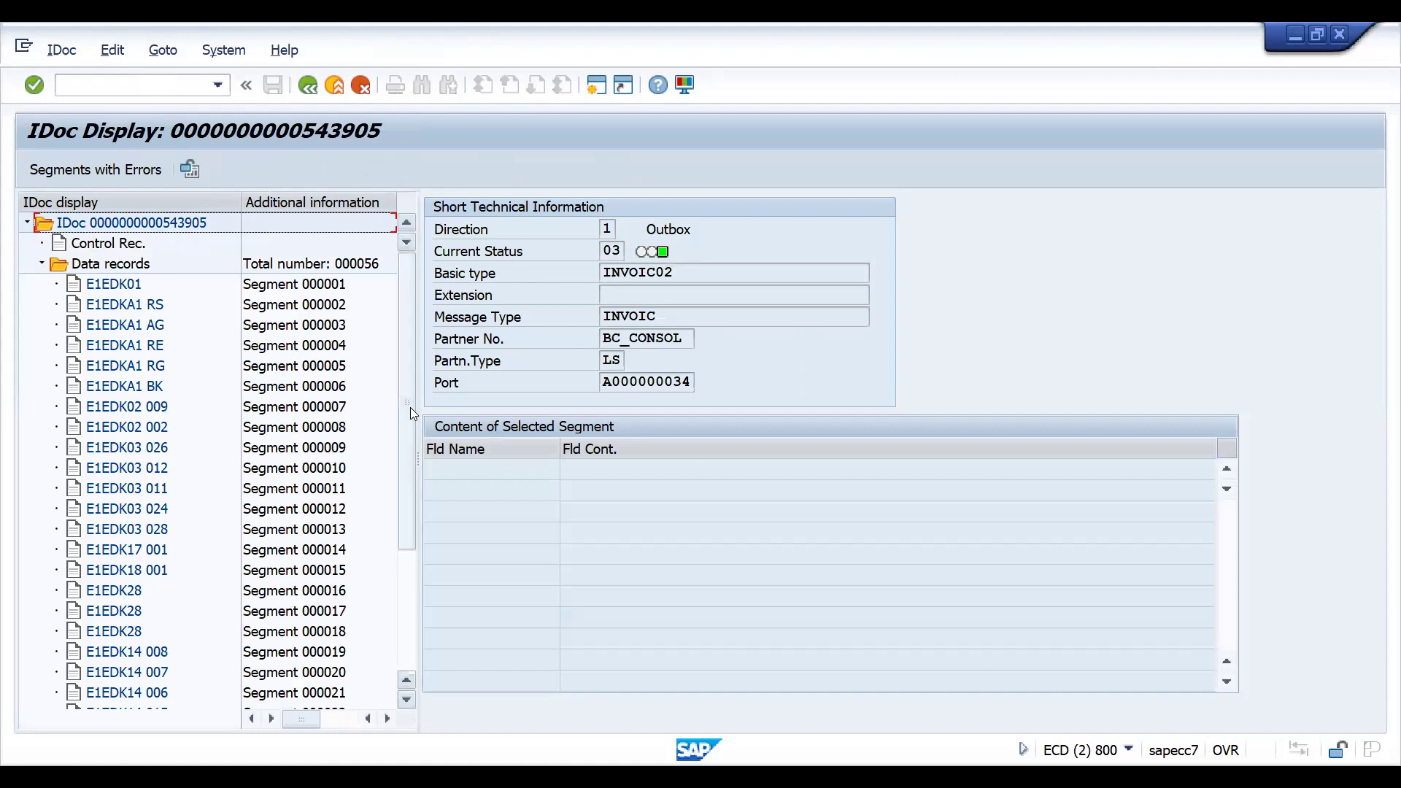
{"action": "left_click_drag", "start_coordinate": [407, 409], "coordinate": [409, 545]}
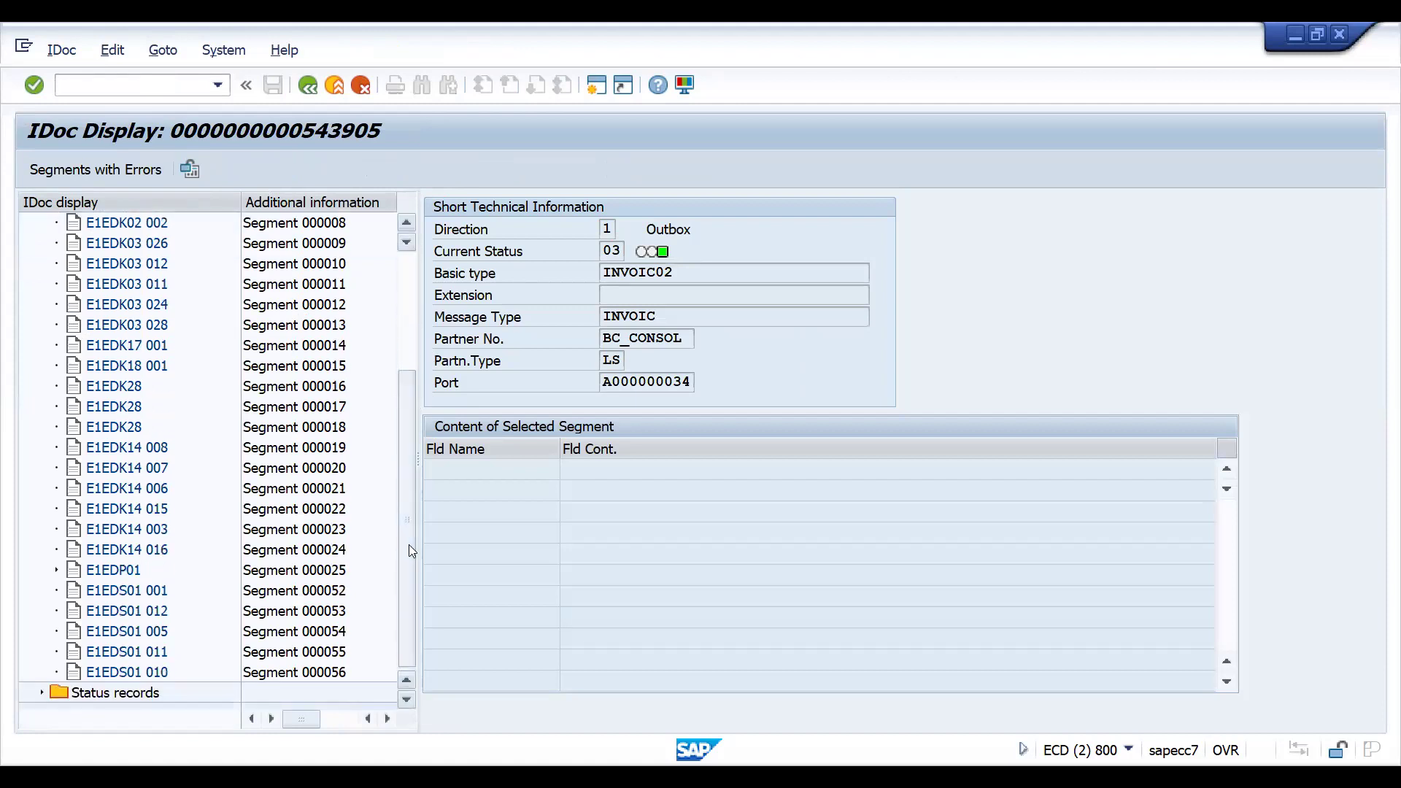
{"action": "left_click", "coordinate": [113, 410]}
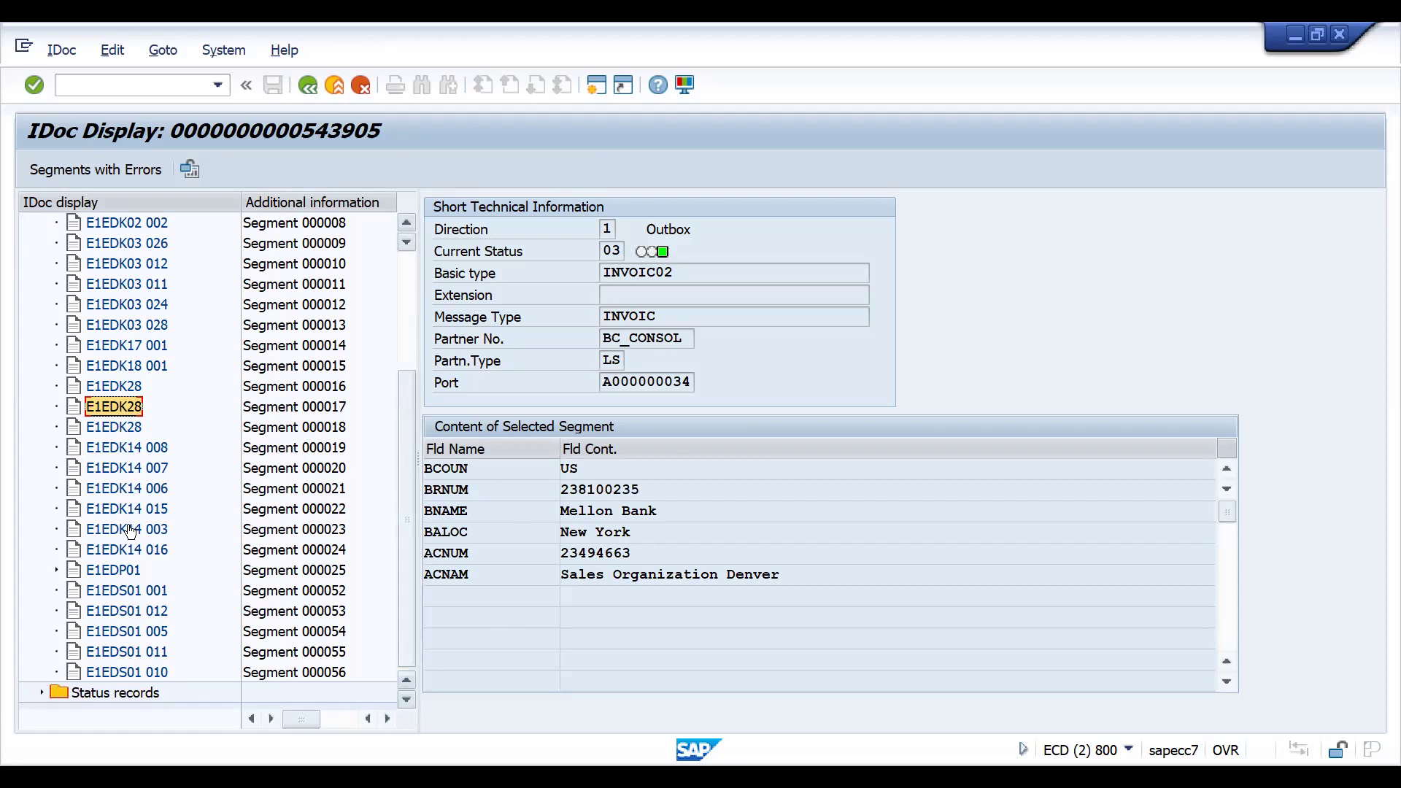
{"action": "left_click", "coordinate": [42, 692]}
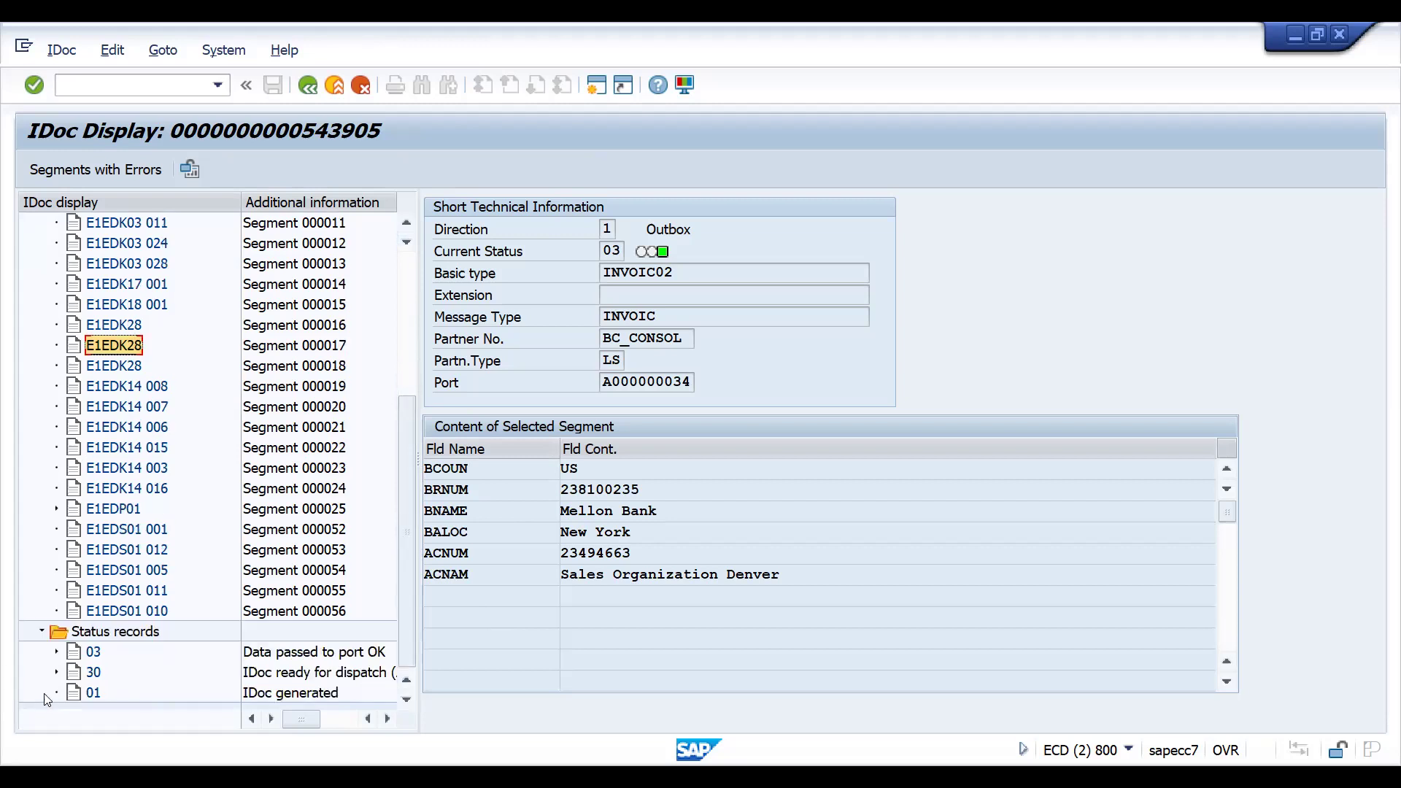
{"action": "left_click", "coordinate": [42, 632]}
{"action": "left_click", "coordinate": [120, 469]}
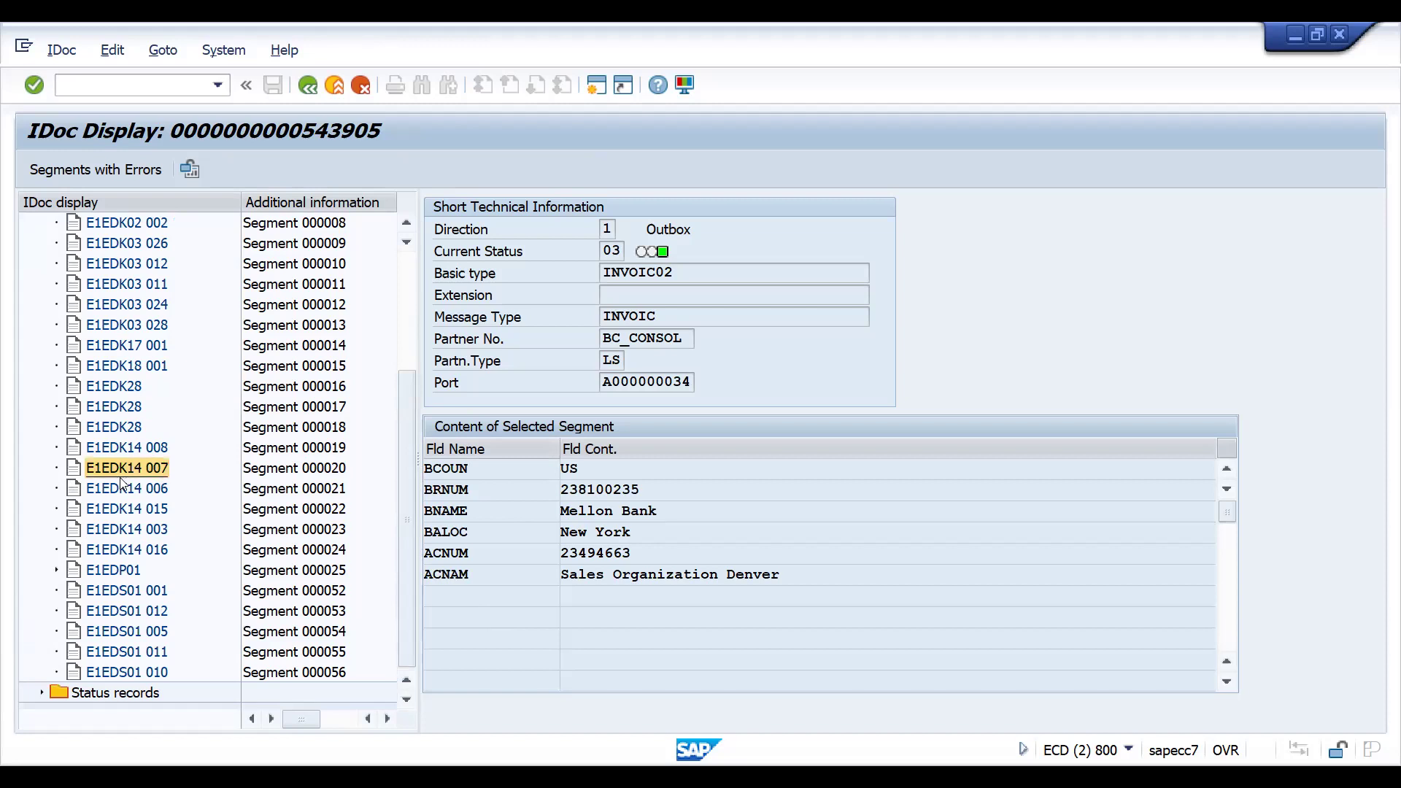
{"action": "left_click", "coordinate": [120, 431]}
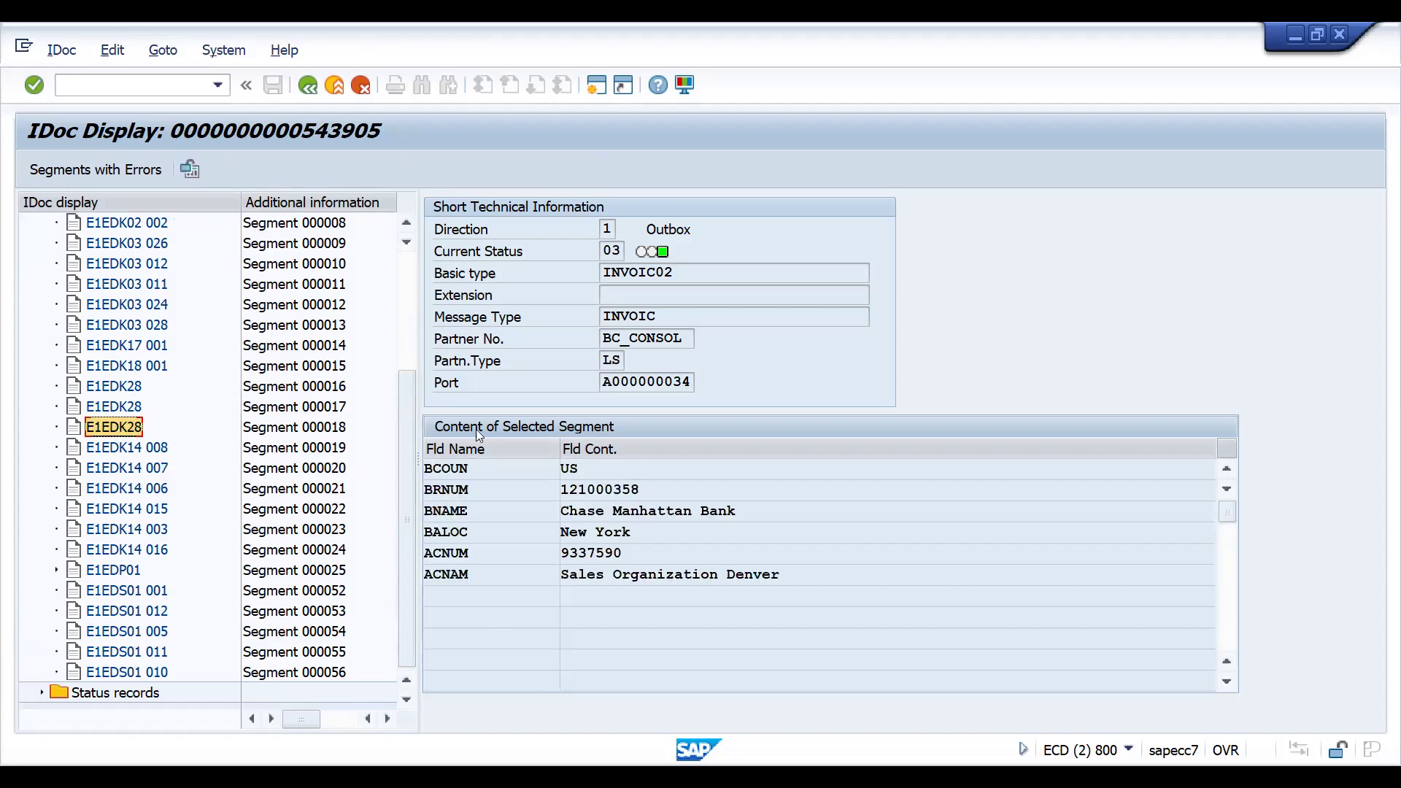
{"action": "left_click_drag", "start_coordinate": [410, 426], "coordinate": [397, 287]}
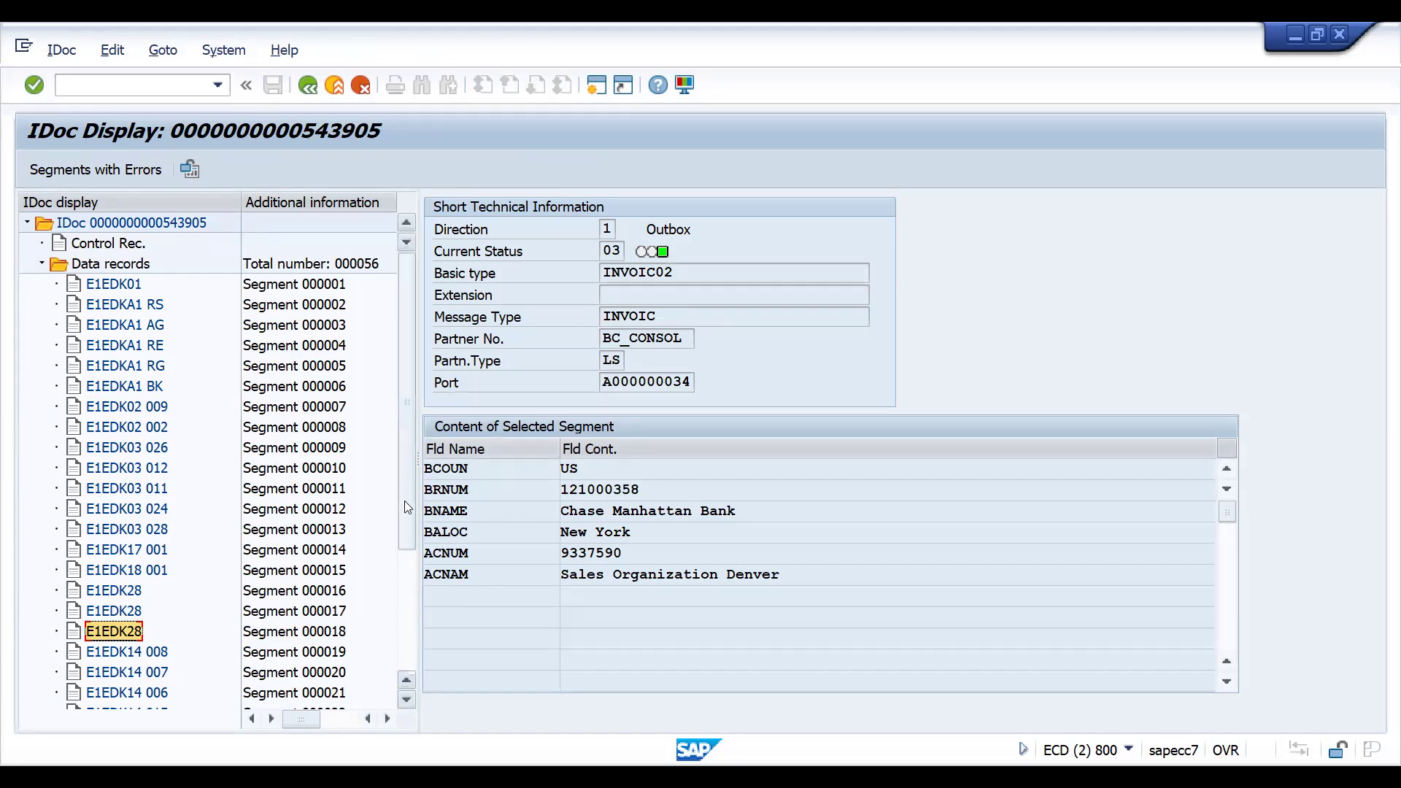
{"action": "left_click_drag", "start_coordinate": [405, 500], "coordinate": [415, 418]}
{"action": "left_click_drag", "start_coordinate": [404, 536], "coordinate": [407, 664]}
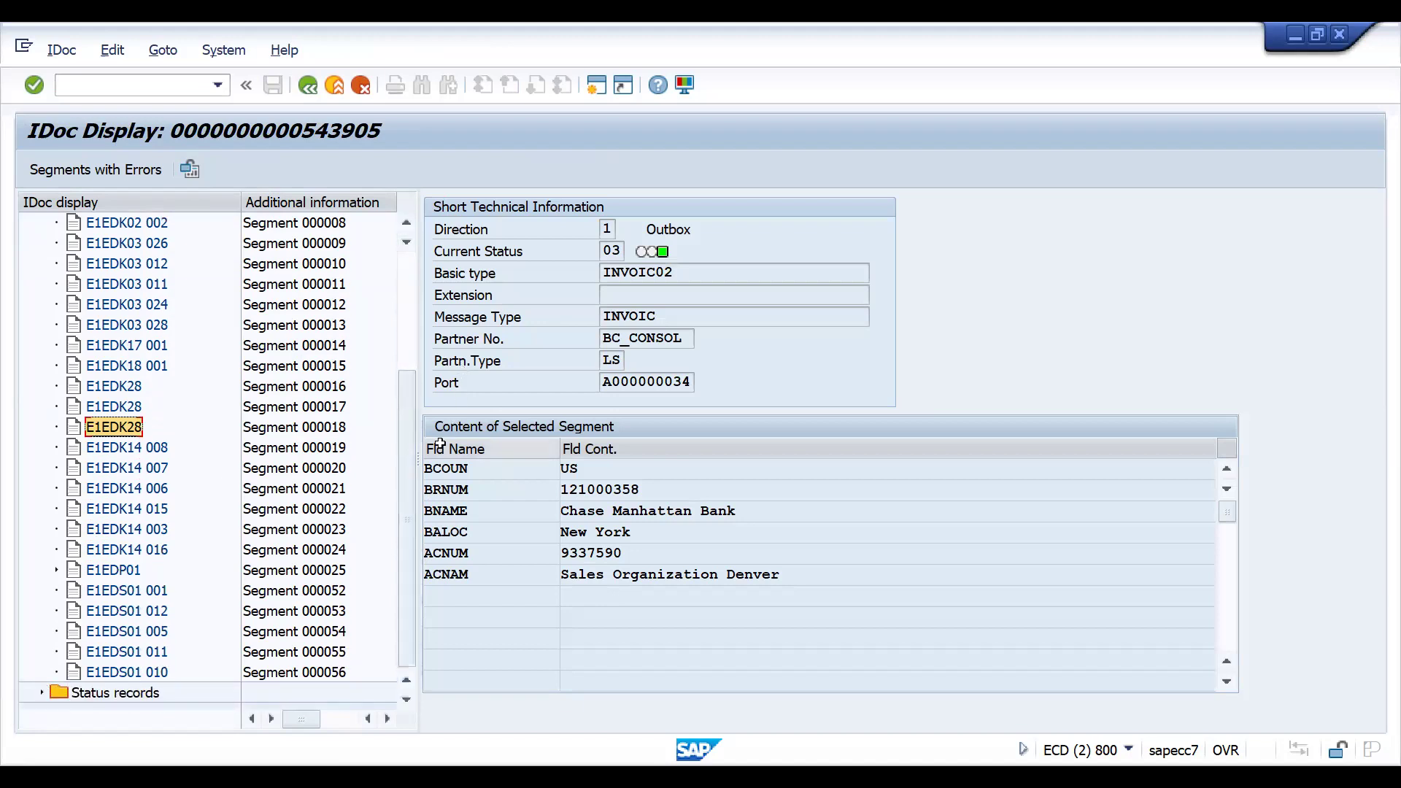
{"action": "left_click_drag", "start_coordinate": [413, 455], "coordinate": [406, 190]}
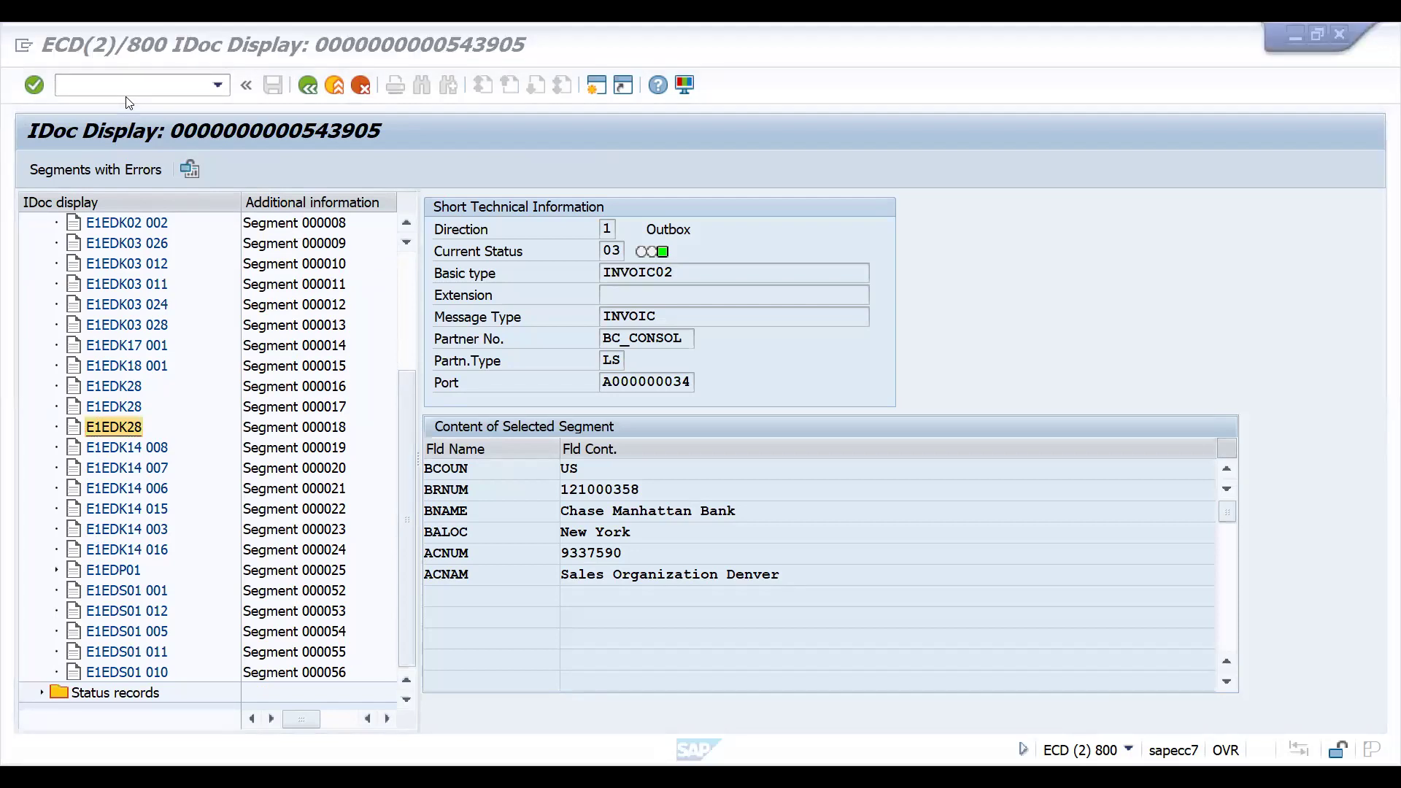
Step: Switch to the second SAP session and launch the segment development transaction
{"action": "key", "text": "alt+Tab"}
{"action": "type", "text": "we"}
{"action": "type", "text": "02"}
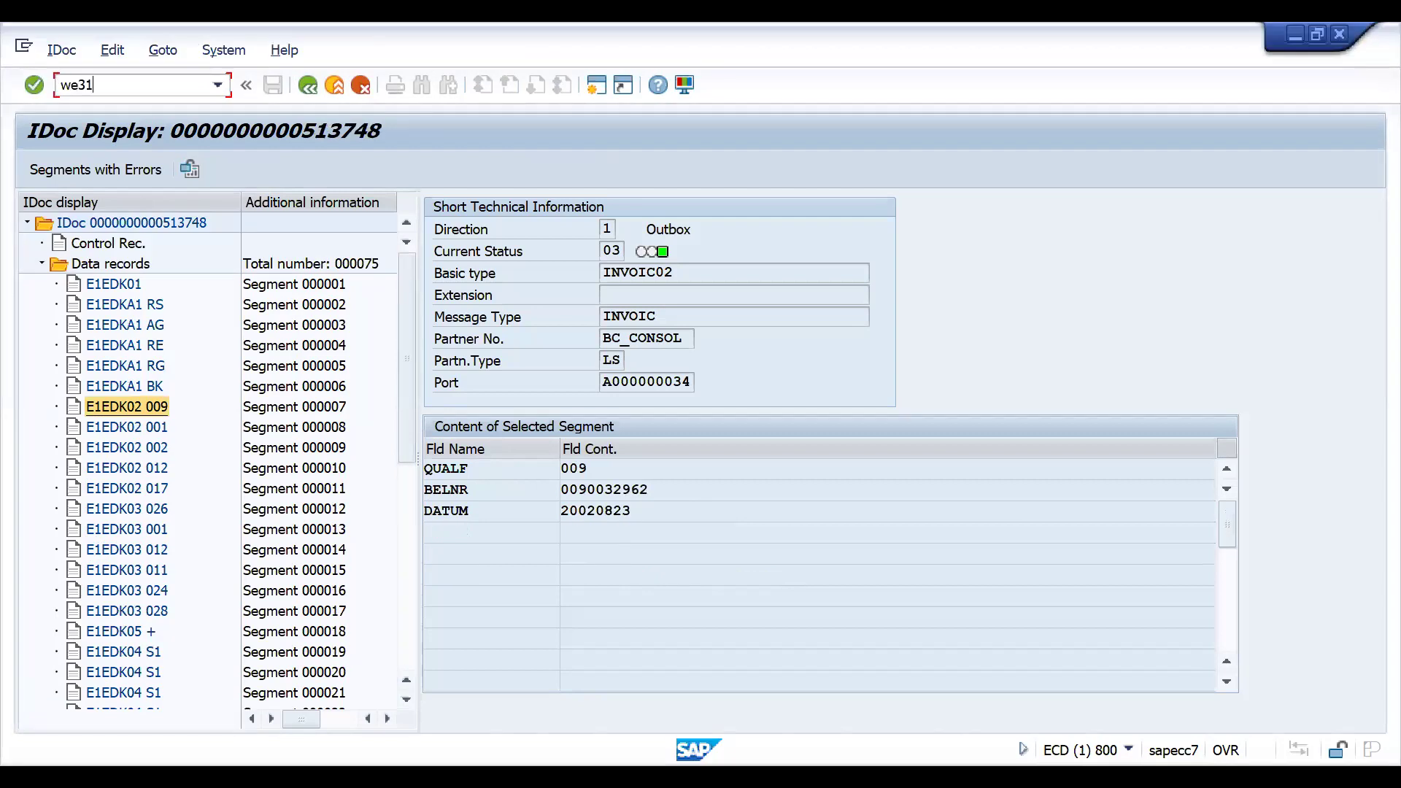
{"action": "key", "text": "Return"}
{"action": "key", "text": "ctrl+slash"}
{"action": "type", "text": "/nwe02"}
{"action": "key", "text": "Return"}
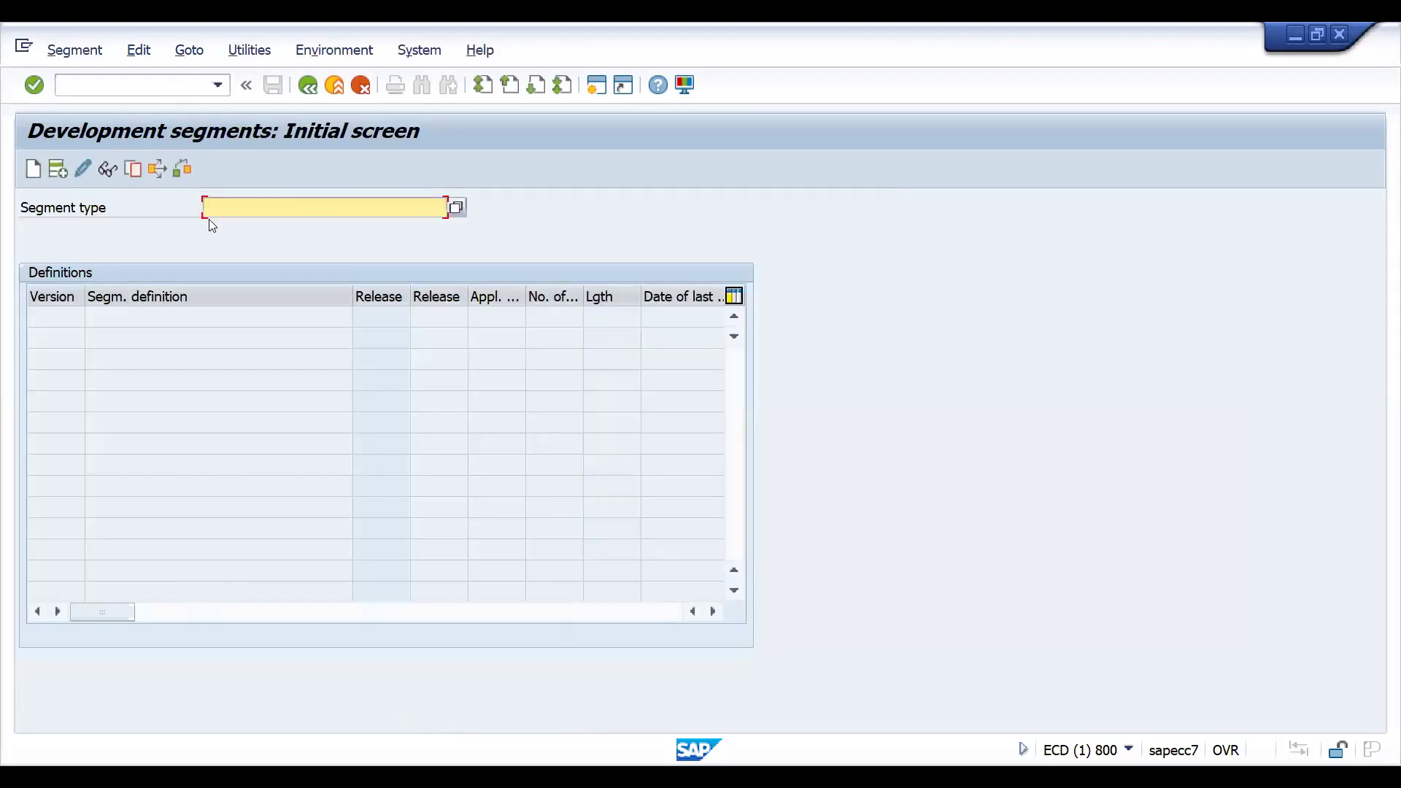
Step: Enter ZORDRS as the new segment type
{"action": "type", "text": "ord"}
{"action": "key", "text": "BackSpace"}
{"action": "key", "text": "BackSpace"}
{"action": "key", "text": "BackSpace"}
{"action": "type", "text": "z"}
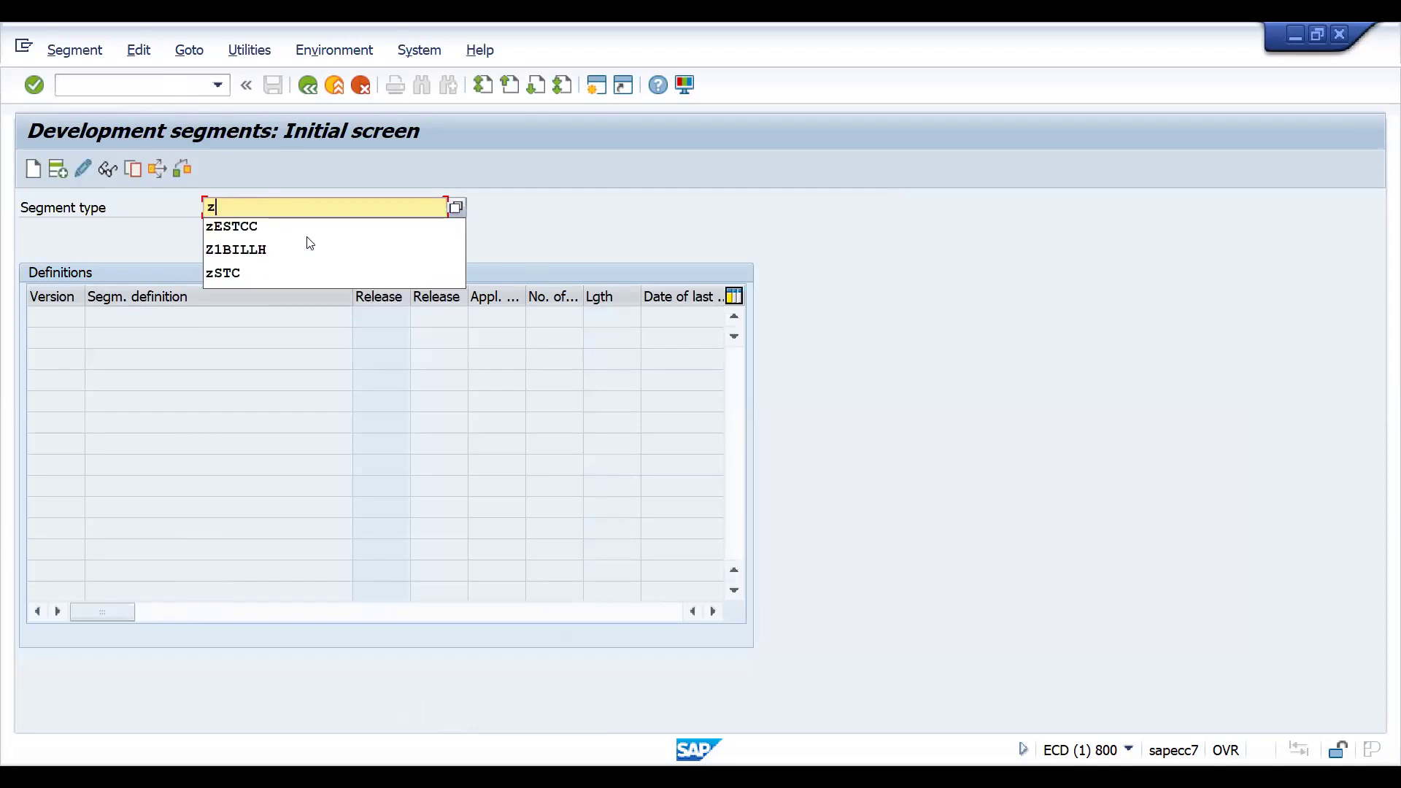
{"action": "type", "text": "ordrs"}
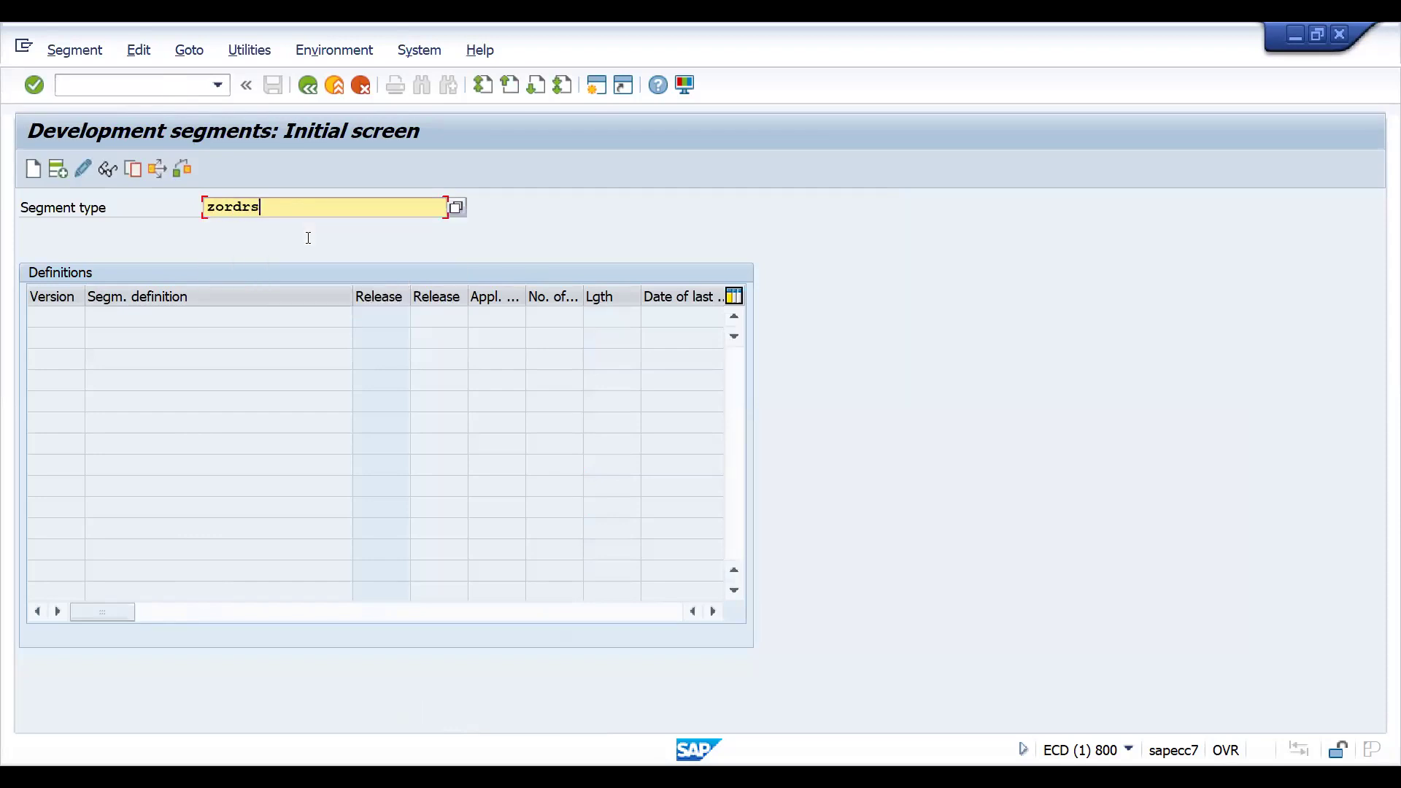
{"action": "key", "text": "Return"}
Step: Start creating segment ZORDRS with short description 'ordrreason'
{"action": "left_click", "coordinate": [32, 169]}
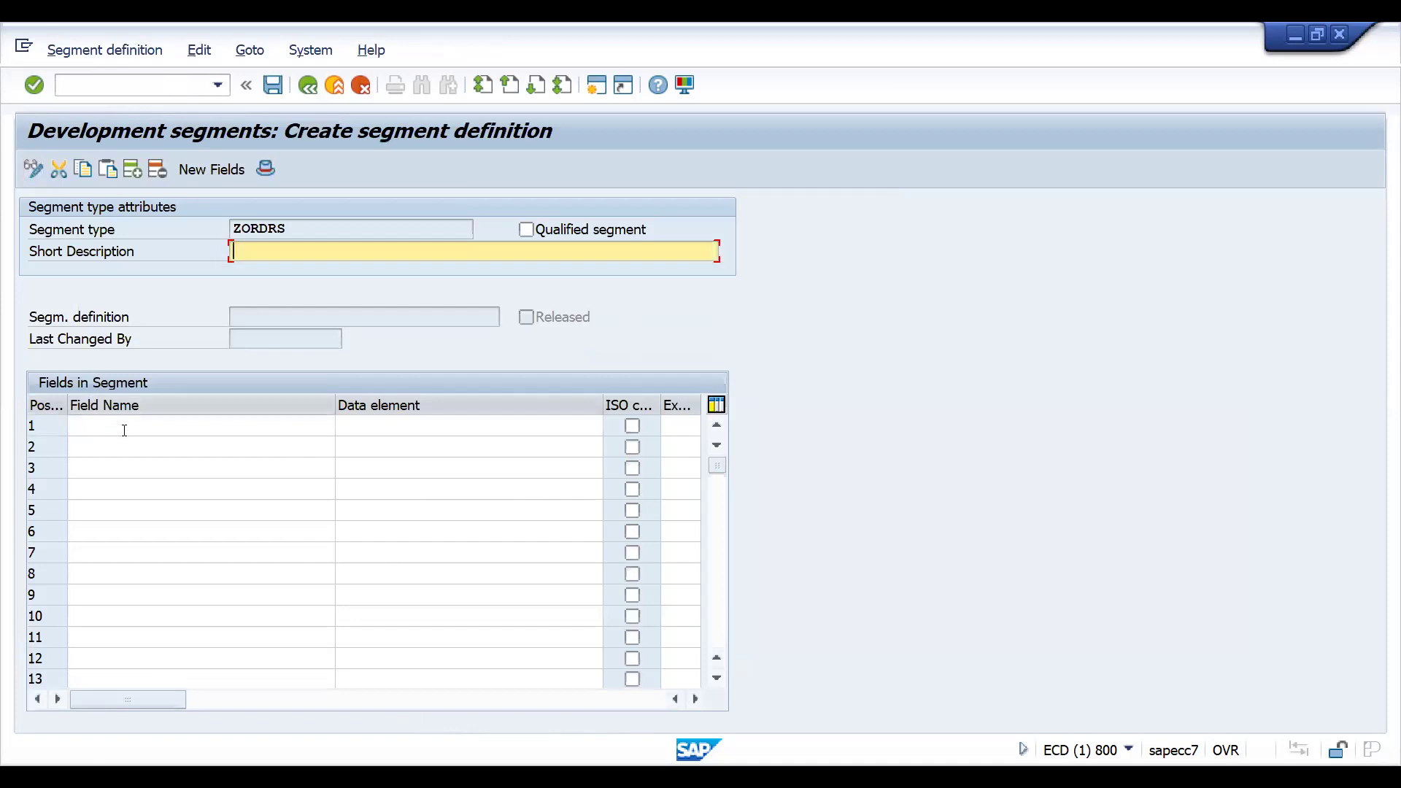
{"action": "left_click", "coordinate": [124, 431]}
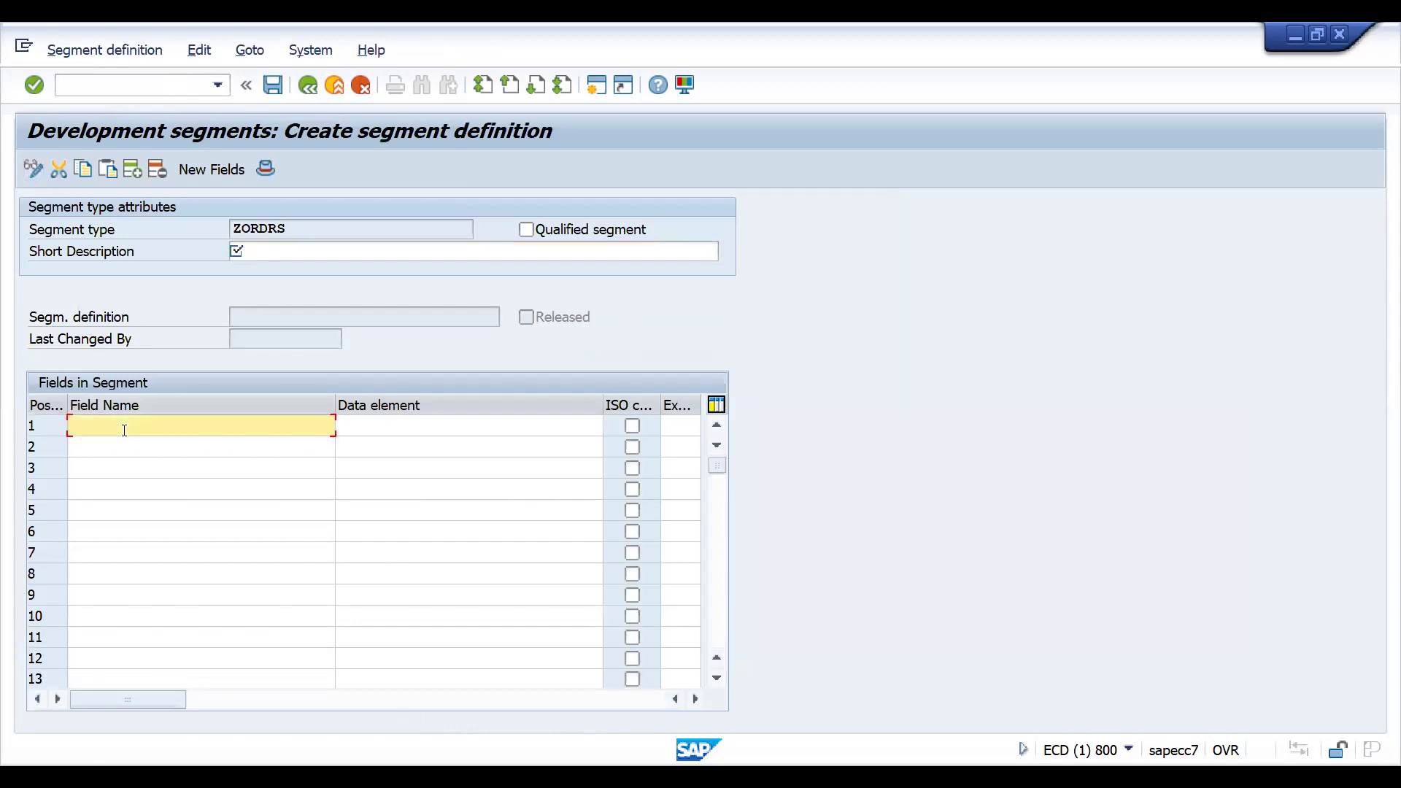
{"action": "left_click", "coordinate": [266, 253]}
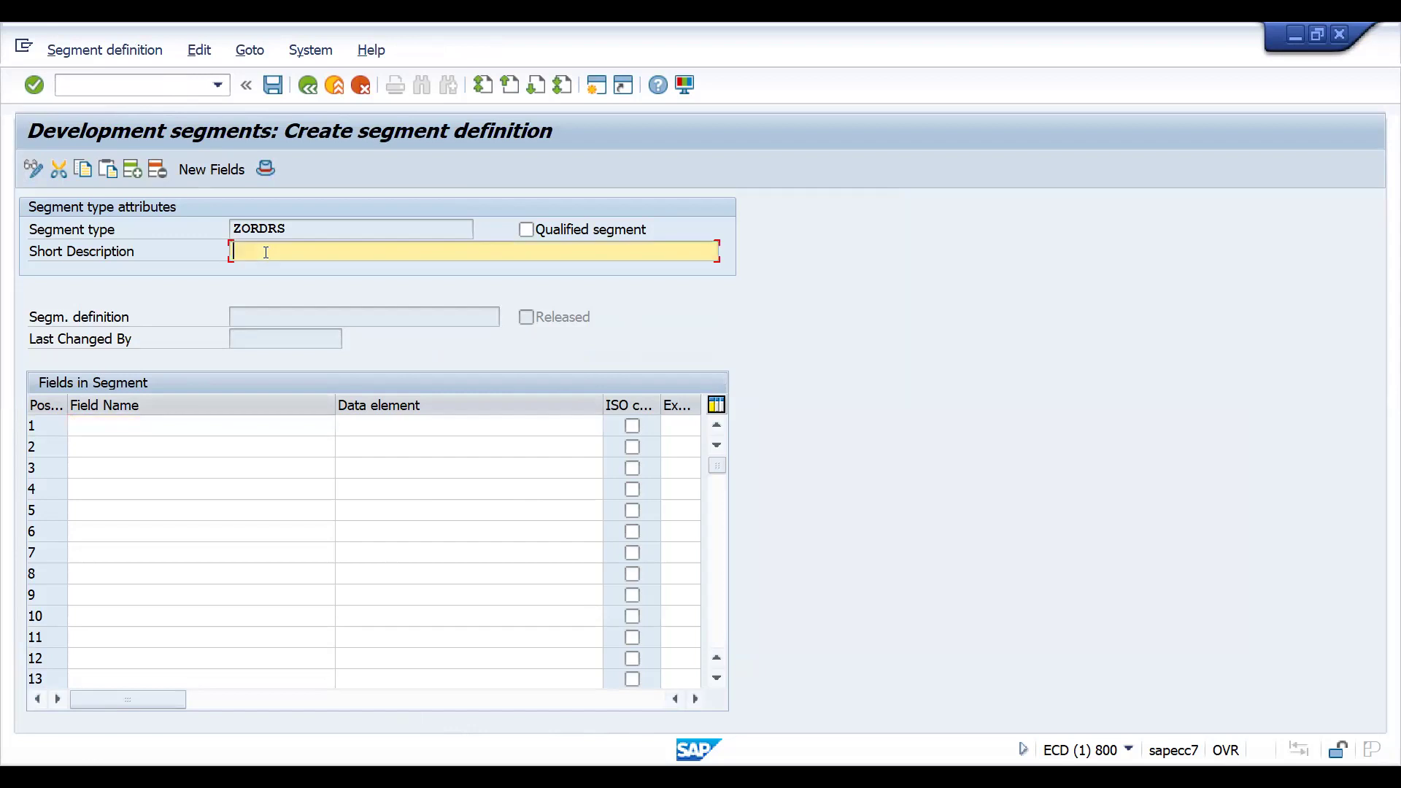
{"action": "type", "text": "ordrreason"}
Step: Add first field ABGRU with data element CHAR and save the segment
{"action": "left_click", "coordinate": [244, 429]}
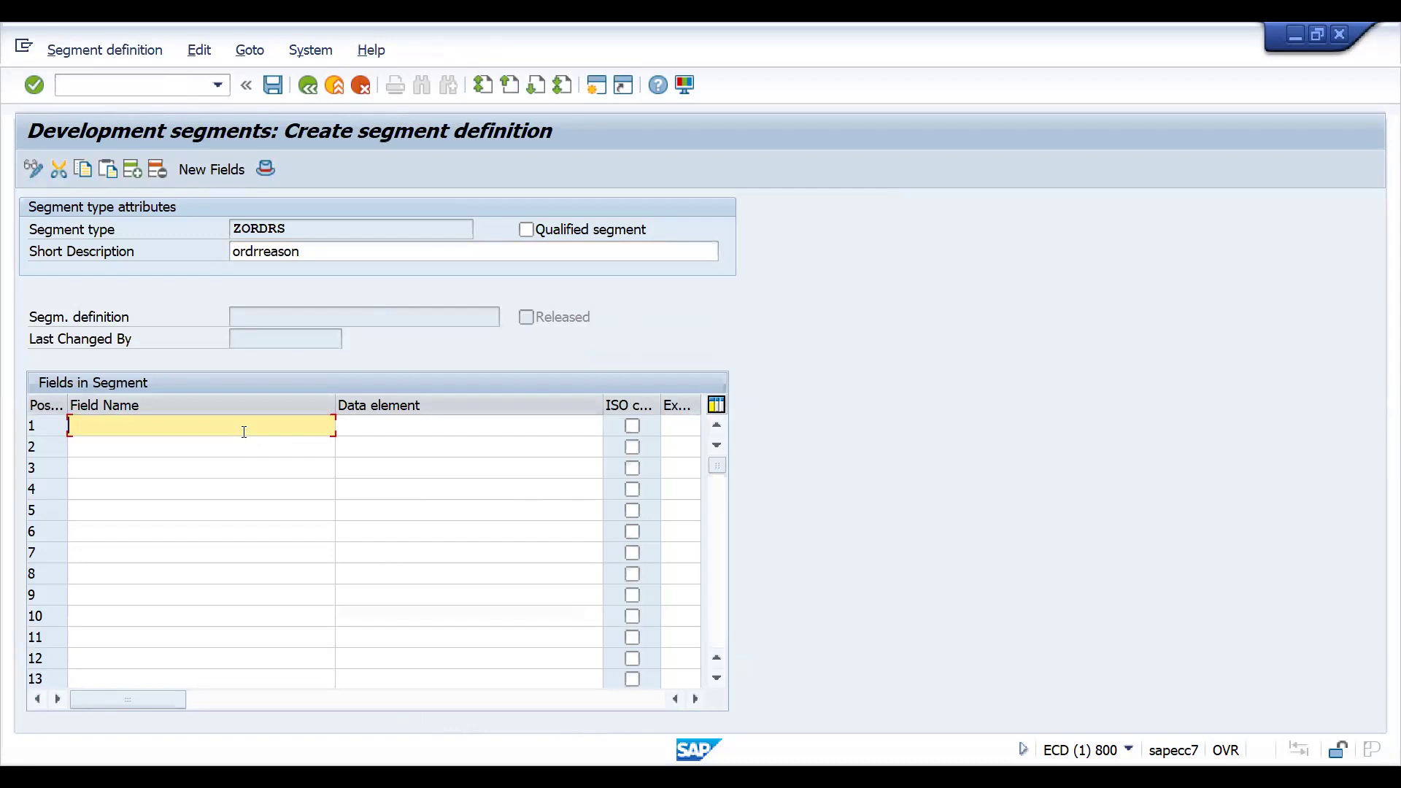
{"action": "type", "text": "abgru"}
{"action": "key", "text": "Return"}
{"action": "left_click", "coordinate": [388, 424]}
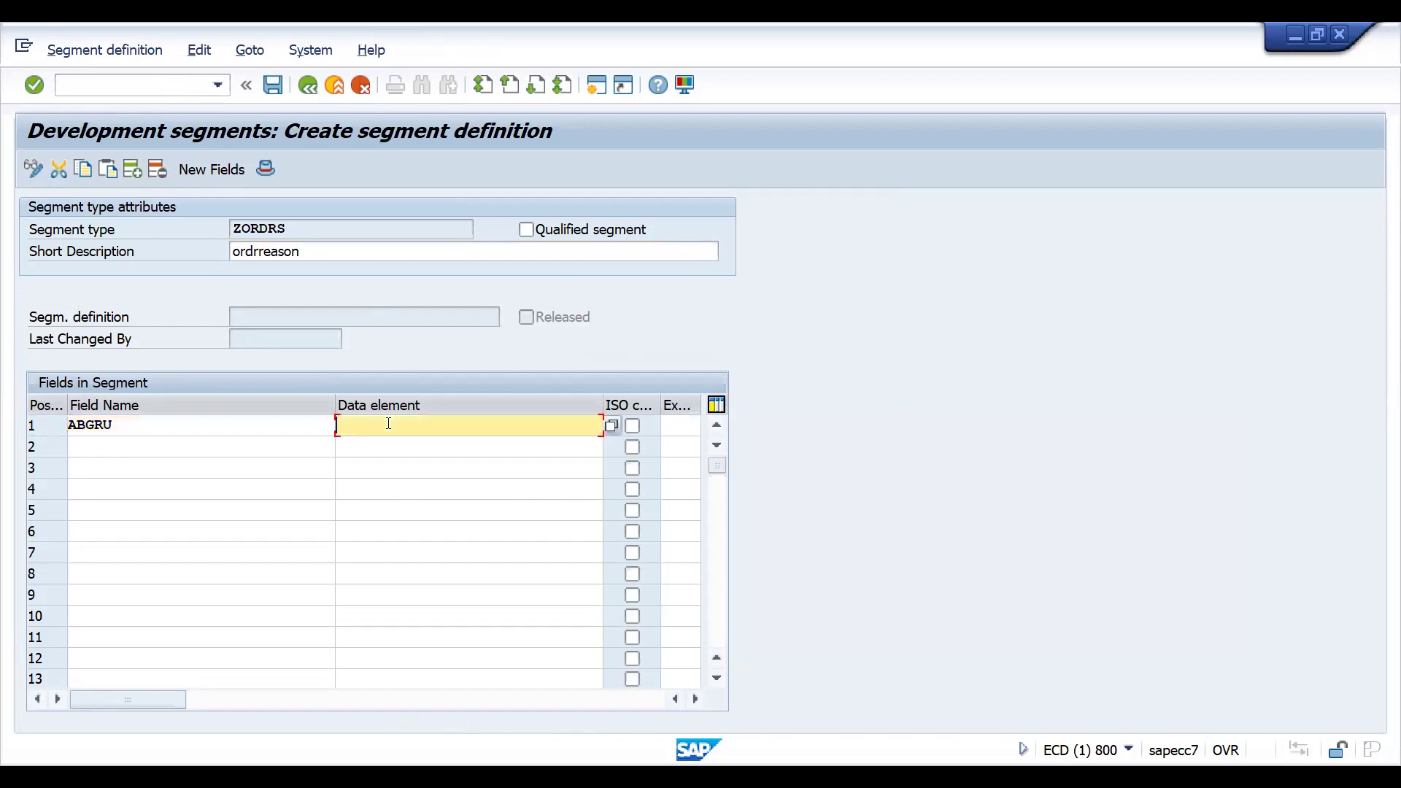
{"action": "type", "text": "char"}
{"action": "key", "text": "Return"}
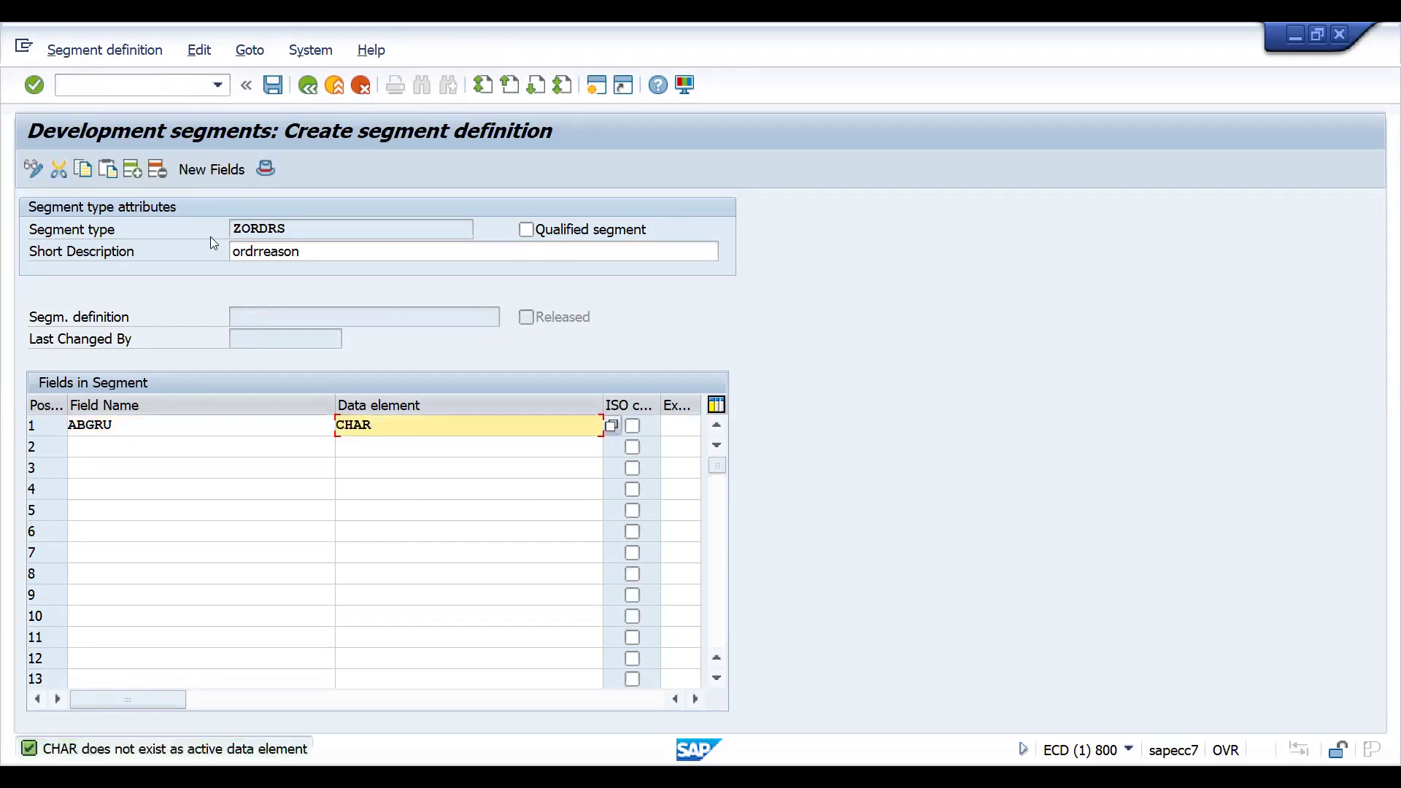
{"action": "left_click", "coordinate": [272, 85]}
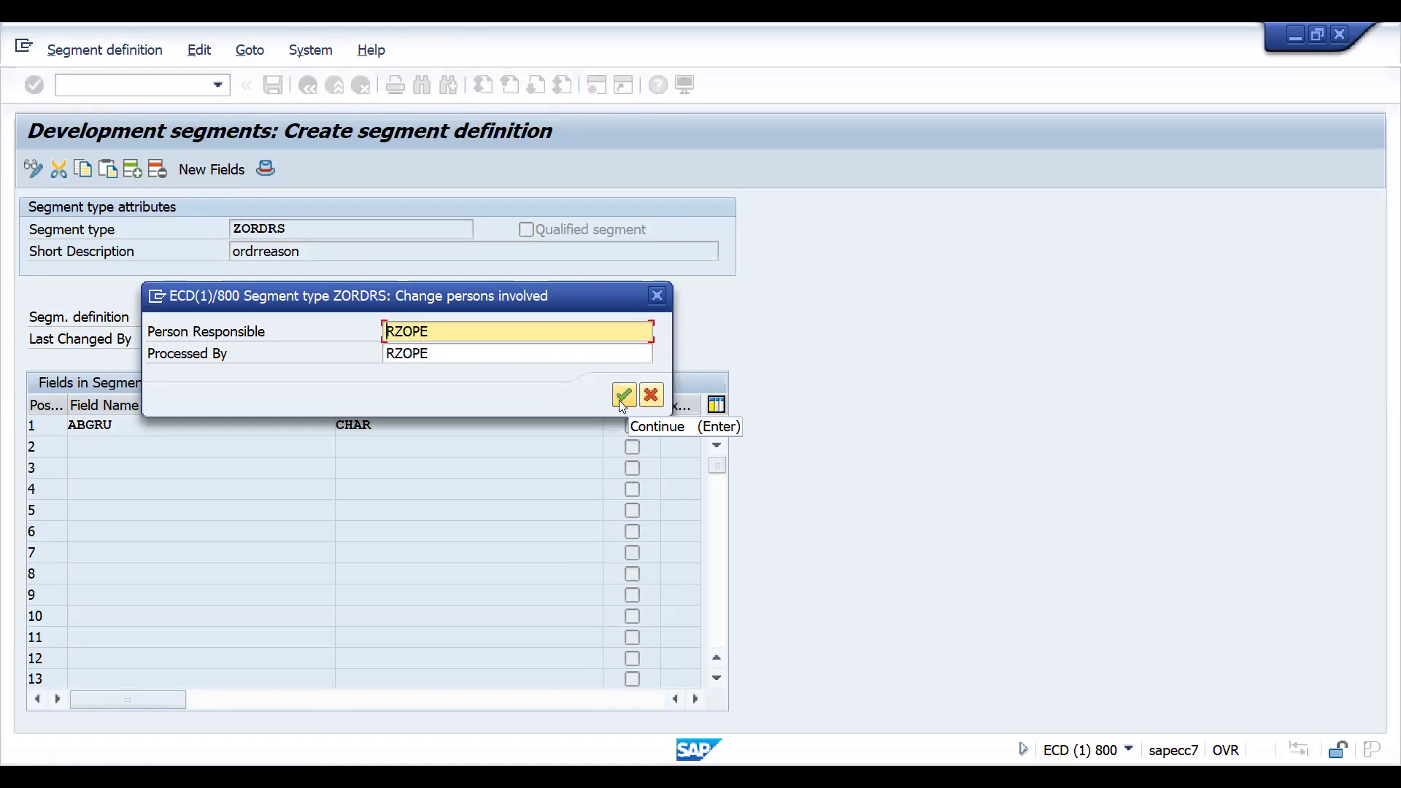
Step: Confirm the responsible persons, cancel developer registration, and leave the unsaved ZORDRS definition
{"action": "left_click", "coordinate": [622, 396]}
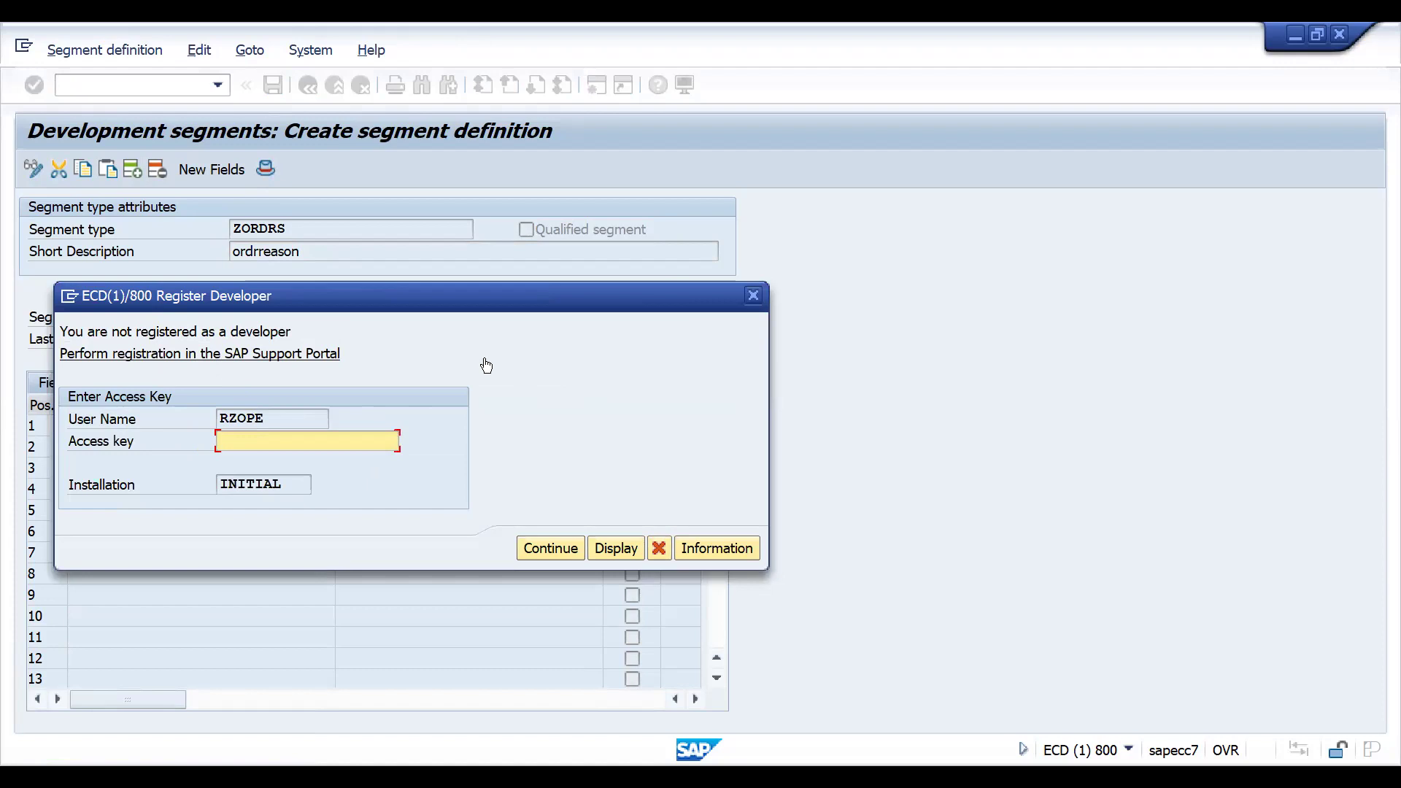
{"action": "left_click", "coordinate": [657, 551]}
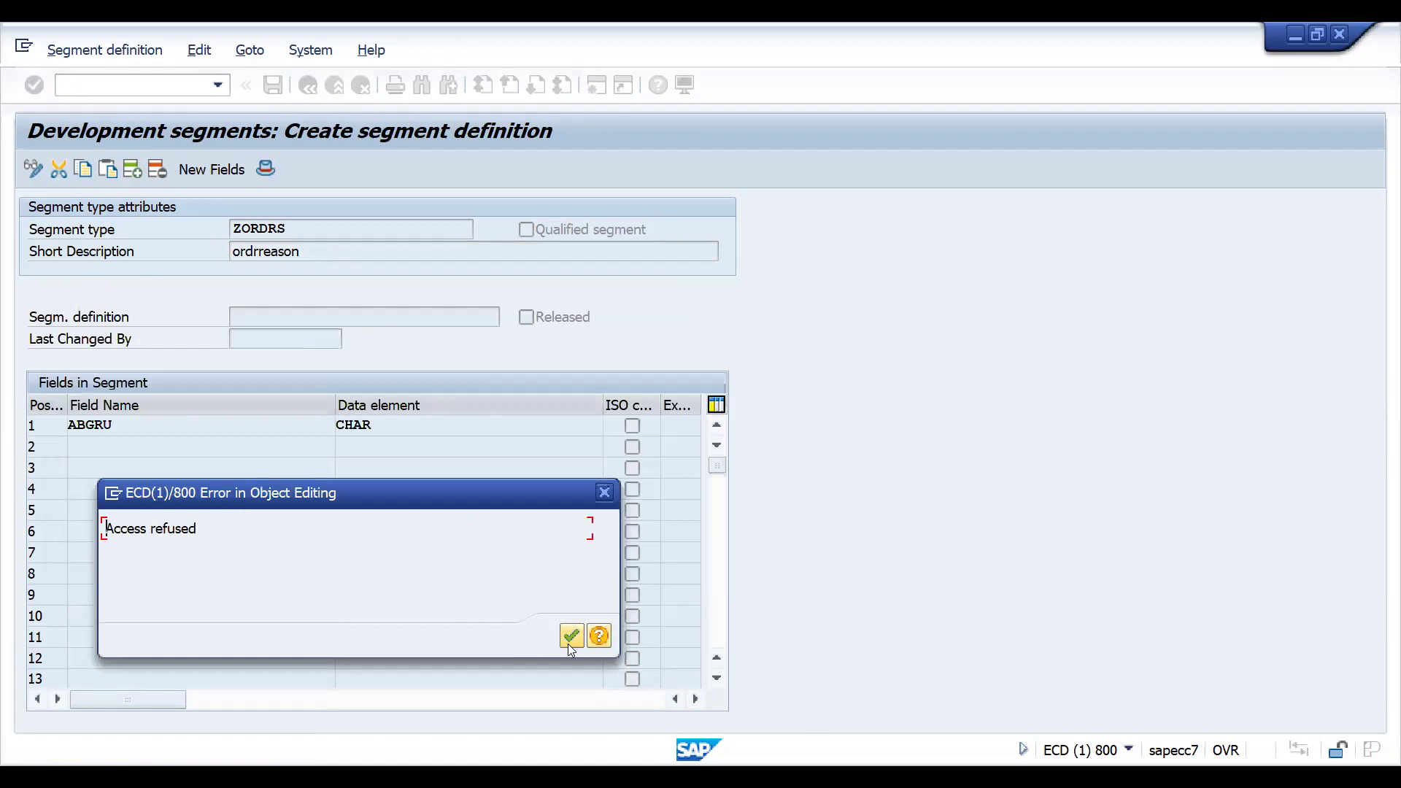
{"action": "key", "text": "Return"}
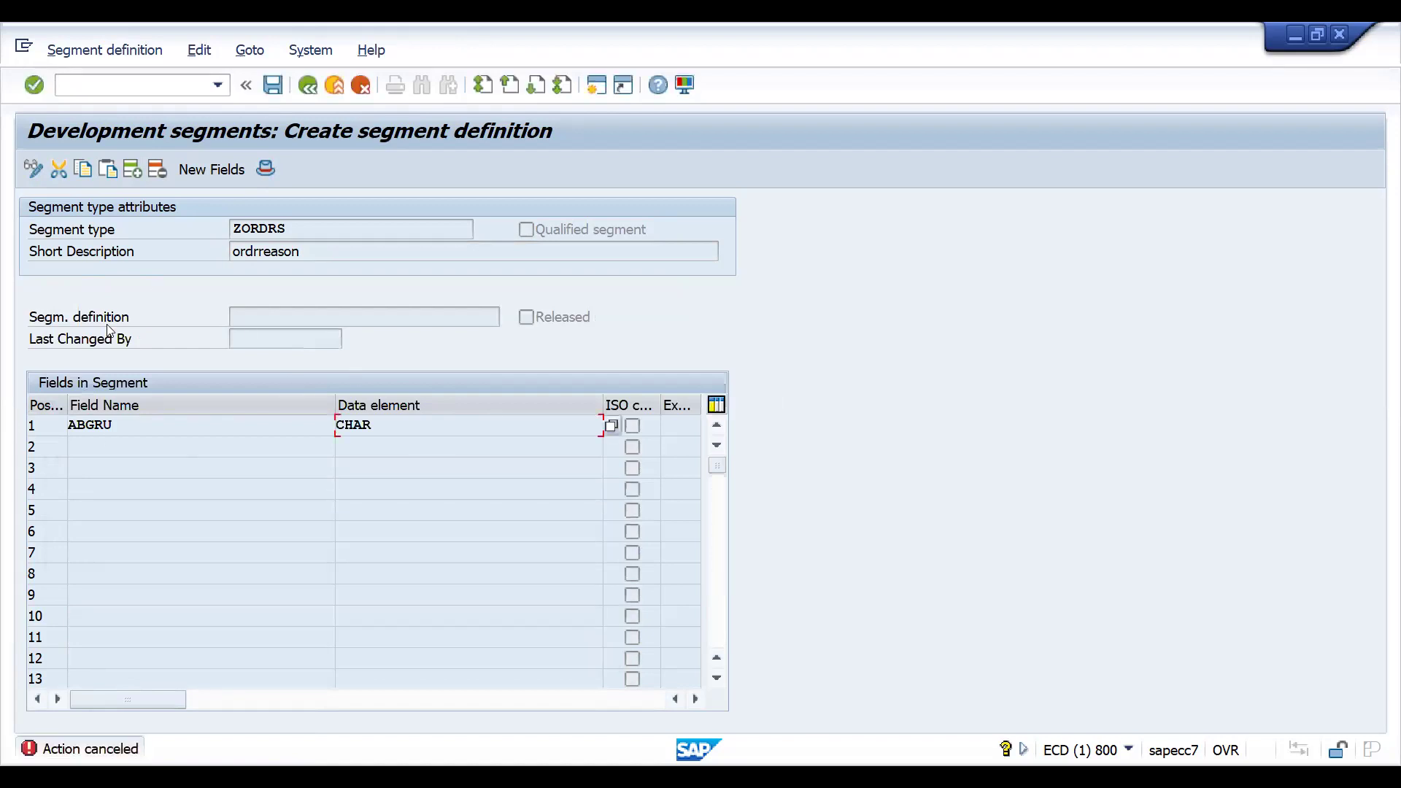
{"action": "left_click", "coordinate": [310, 85]}
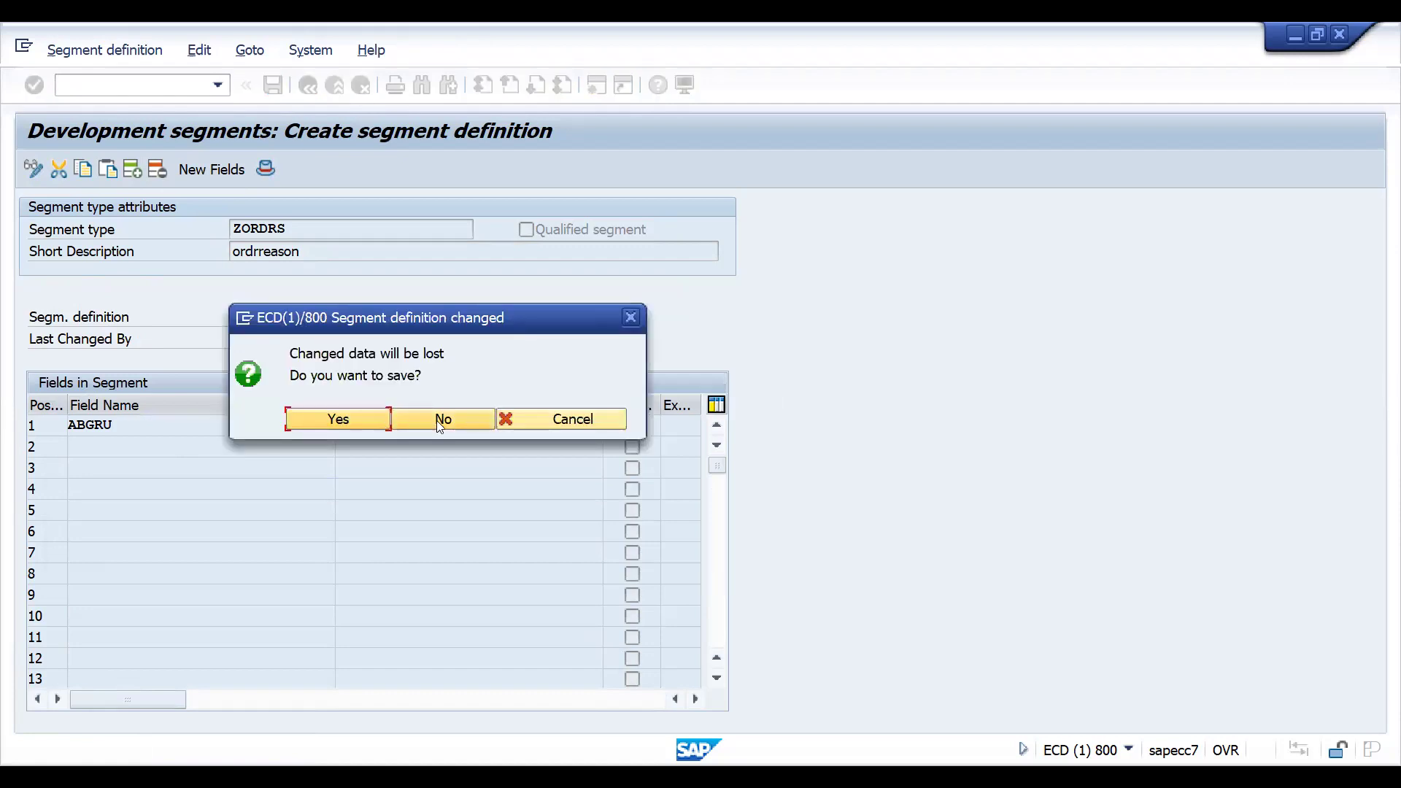
{"action": "left_click", "coordinate": [337, 425]}
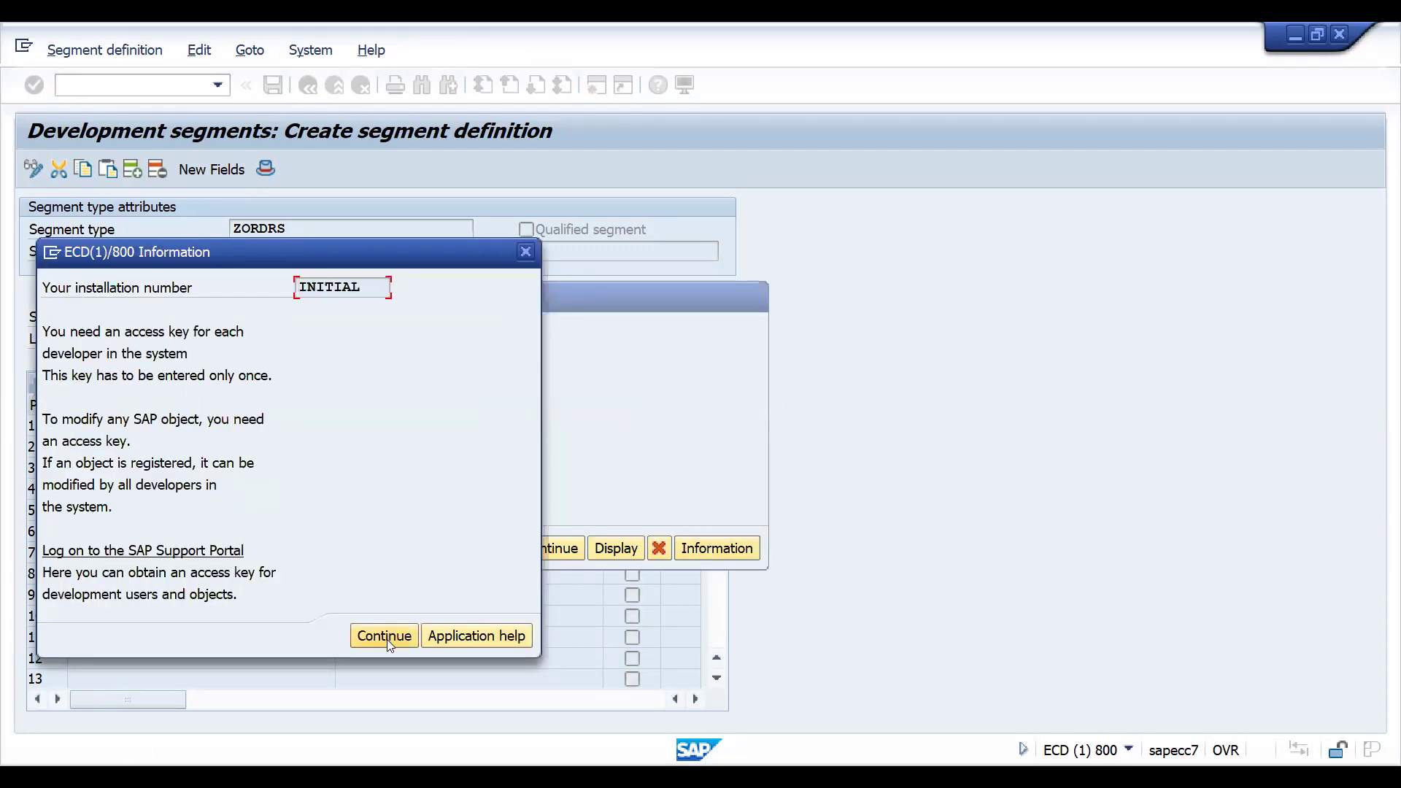
Step: Dismiss the repeated access-key prompt and access-refused error, then check recent transaction codes
{"action": "left_click", "coordinate": [384, 635]}
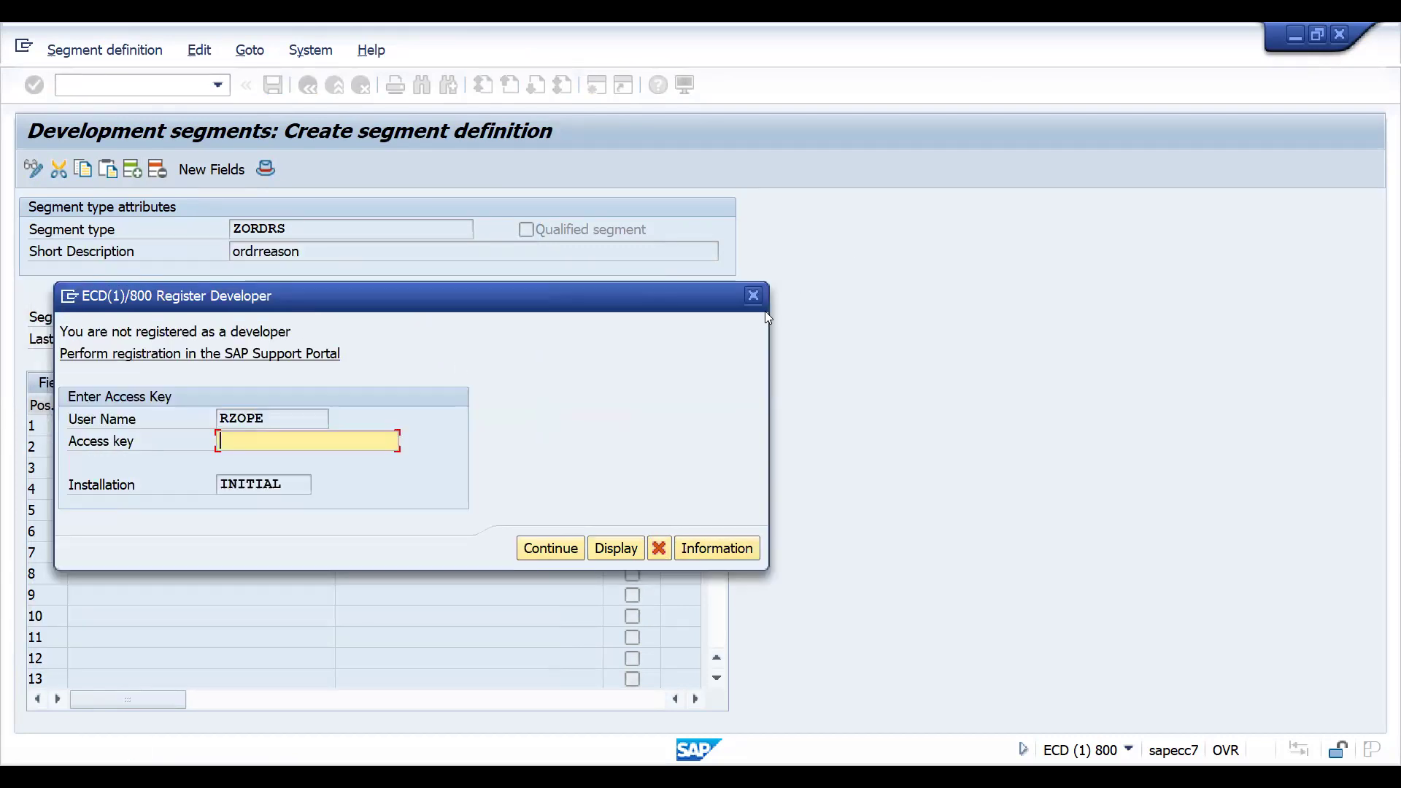
{"action": "key", "text": "Escape"}
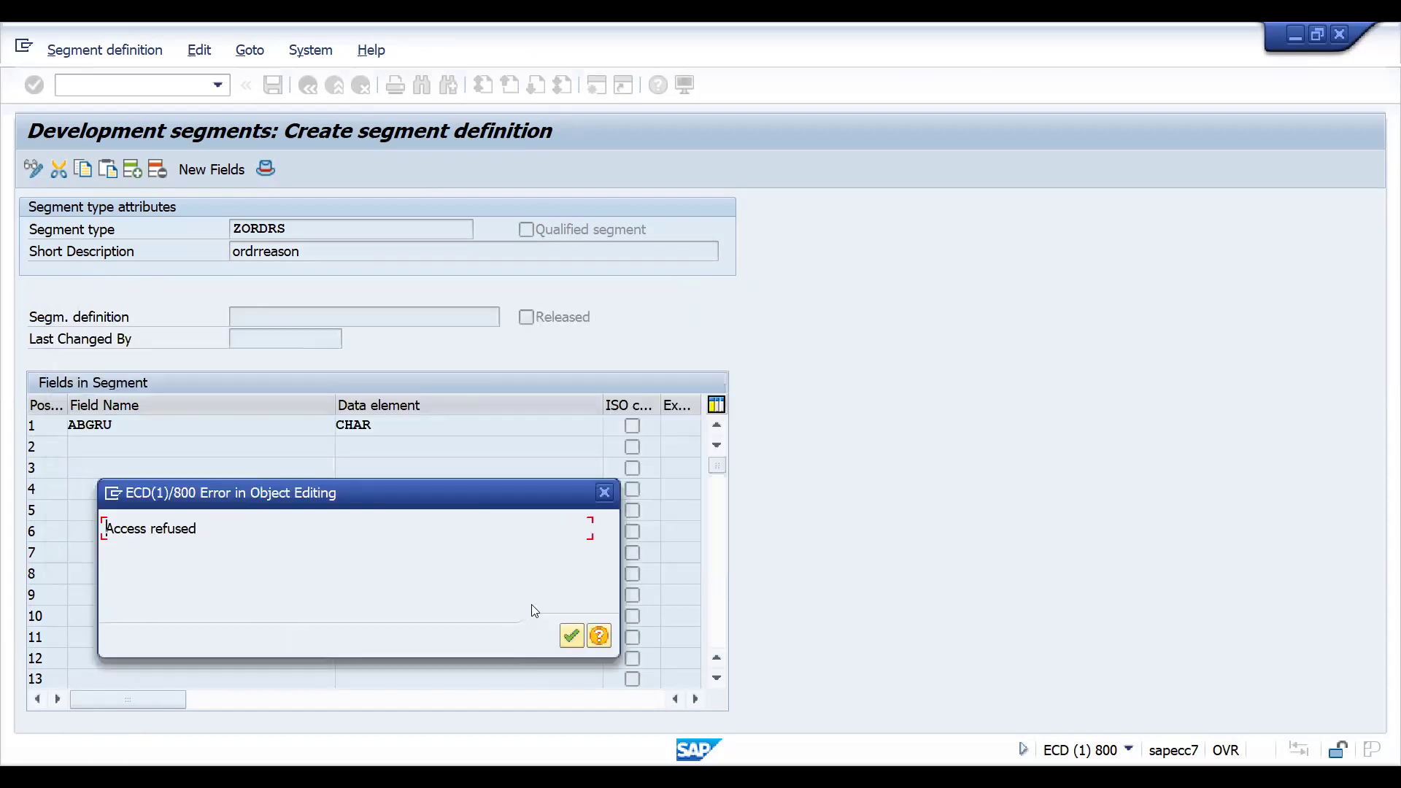
{"action": "key", "text": "Escape"}
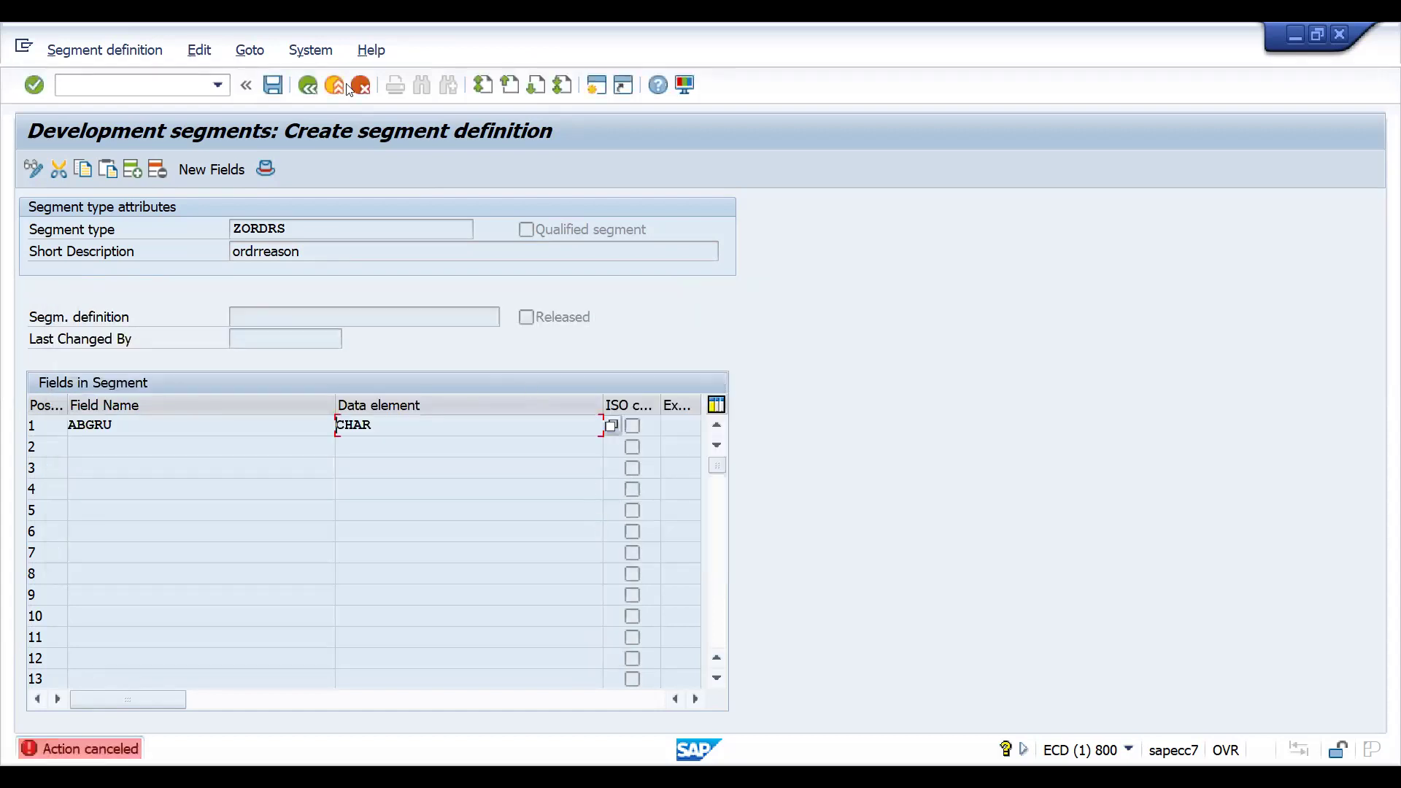
{"action": "left_click", "coordinate": [142, 84]}
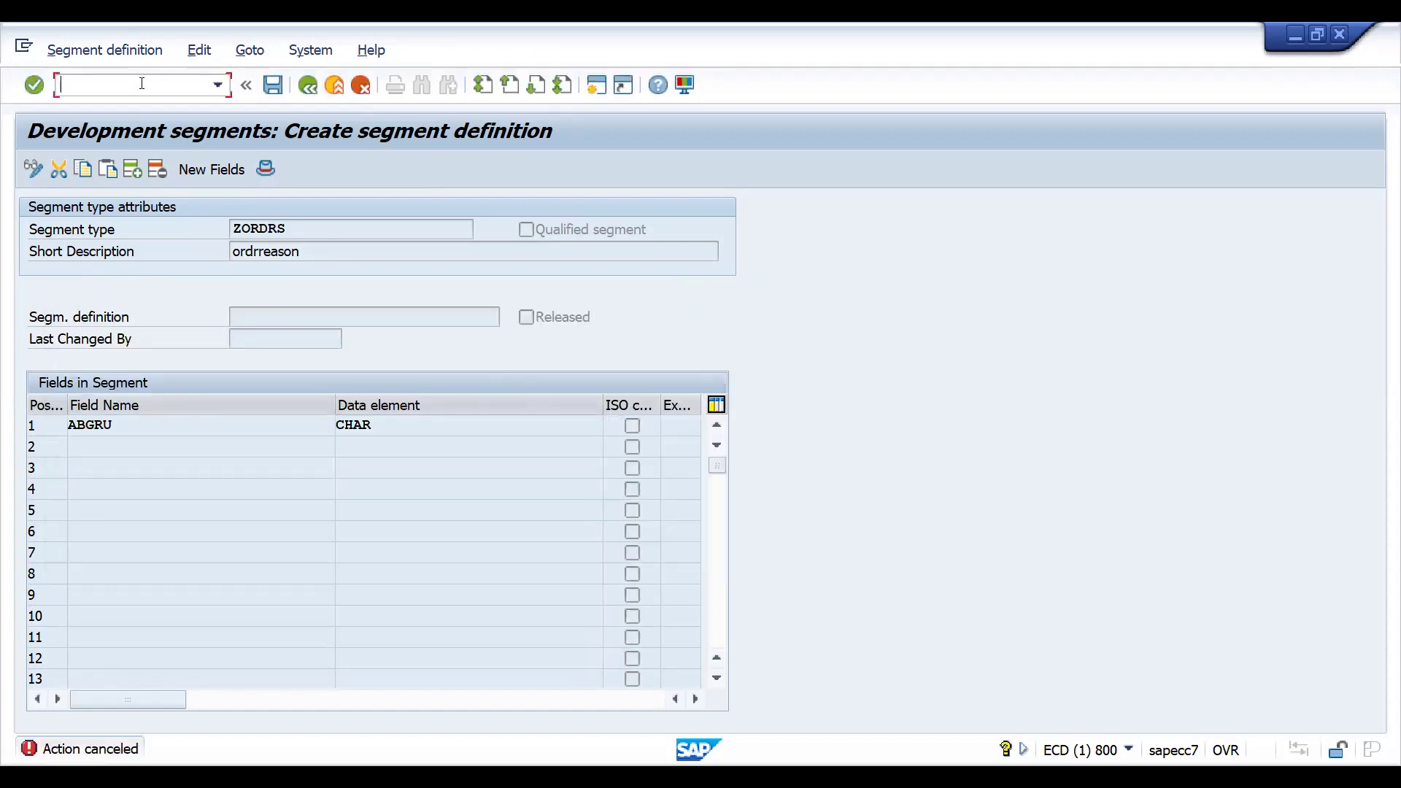
{"action": "left_click", "coordinate": [213, 87]}
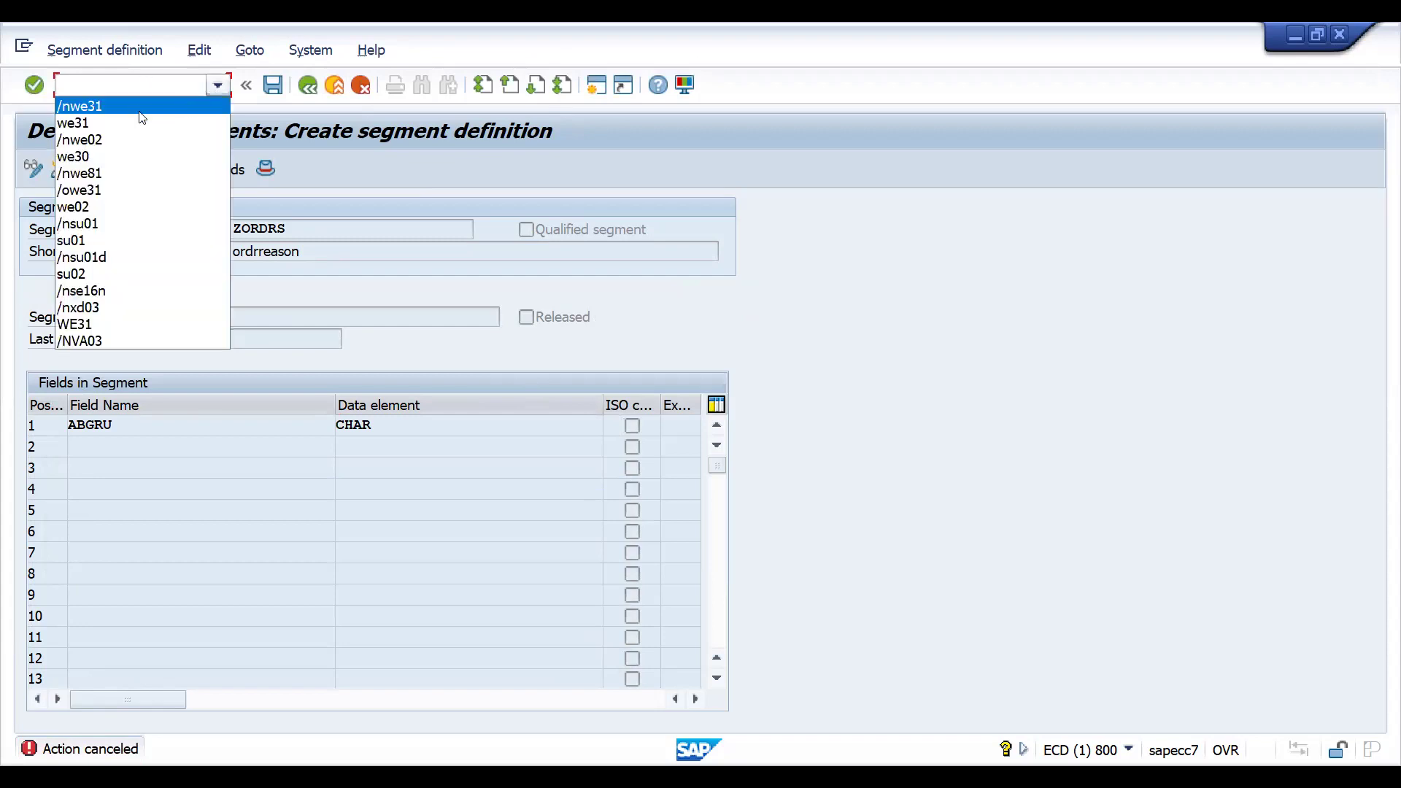
{"action": "left_click", "coordinate": [140, 85]}
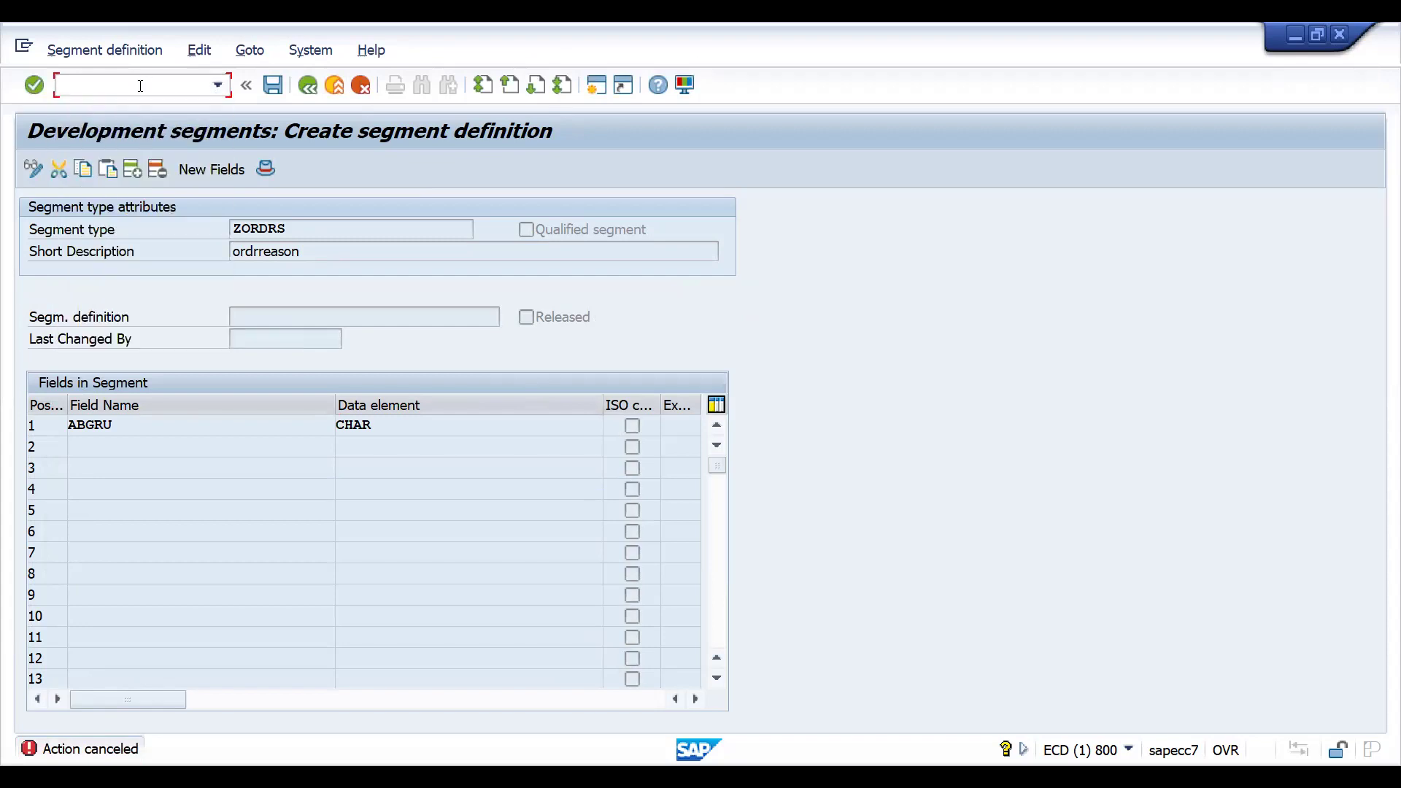
Step: Open WE30 via /nwe30, select Extension, and enter object name INVOIC02
{"action": "type", "text": "/nwe30"}
{"action": "key", "text": "Return"}
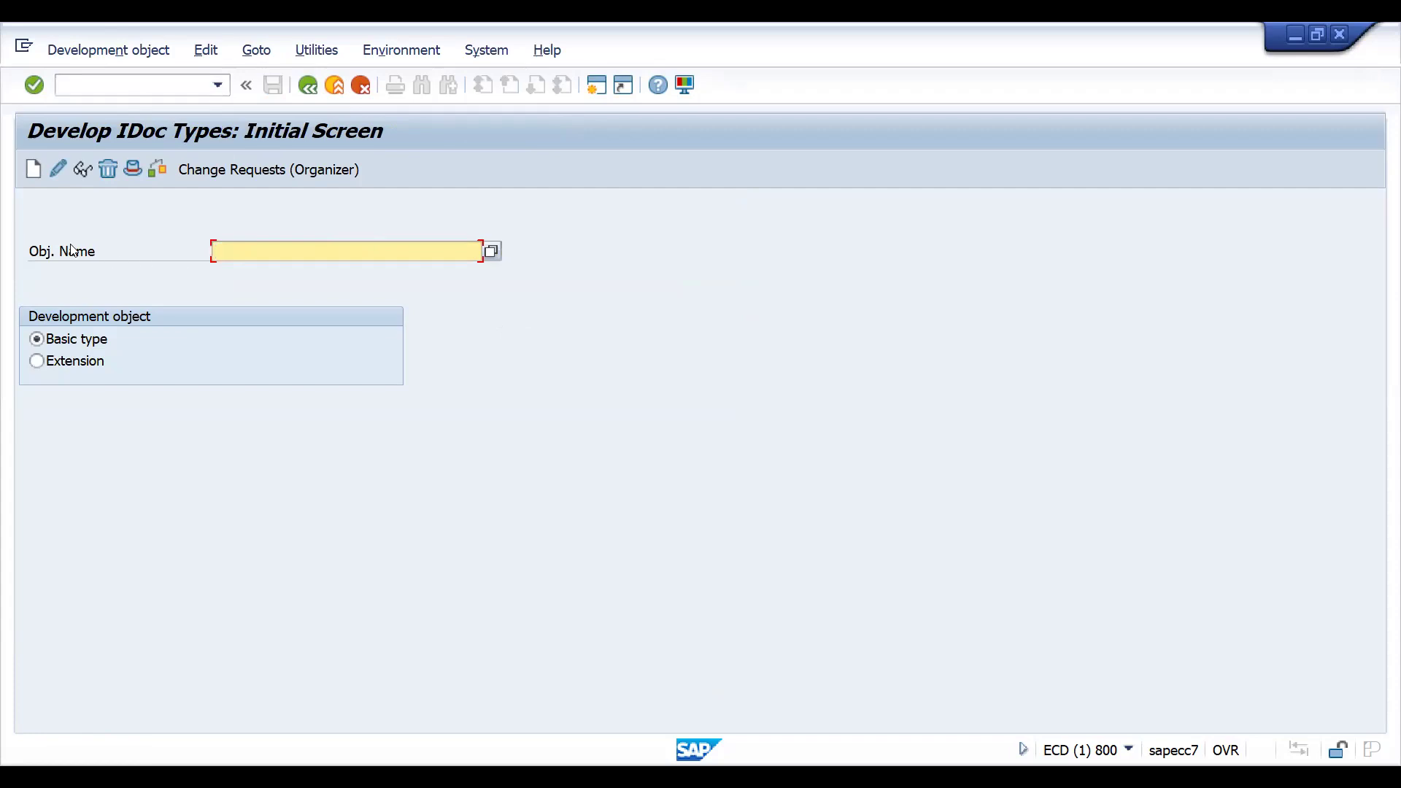
{"action": "left_click", "coordinate": [40, 361]}
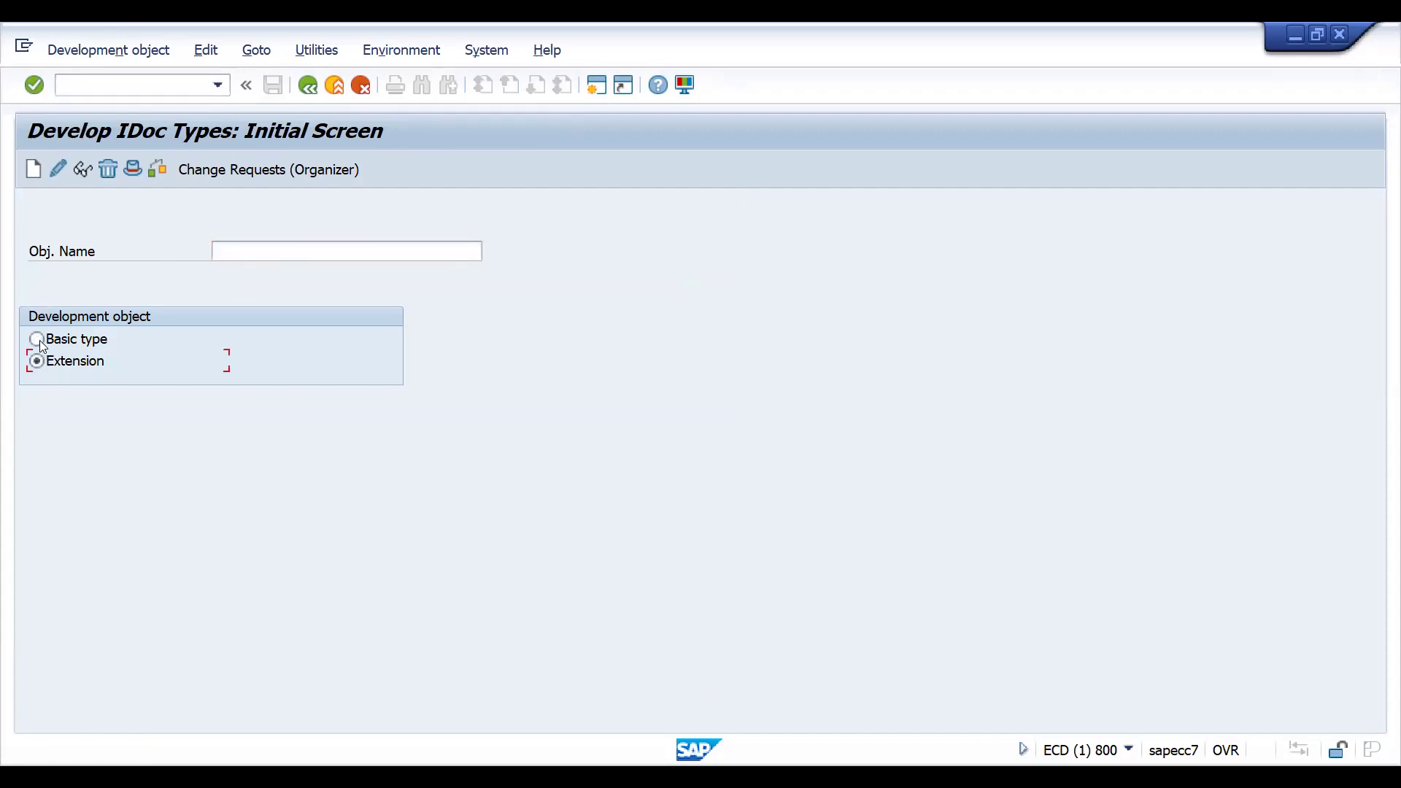
{"action": "left_click", "coordinate": [37, 340]}
{"action": "left_click", "coordinate": [37, 362]}
{"action": "left_click", "coordinate": [277, 248]}
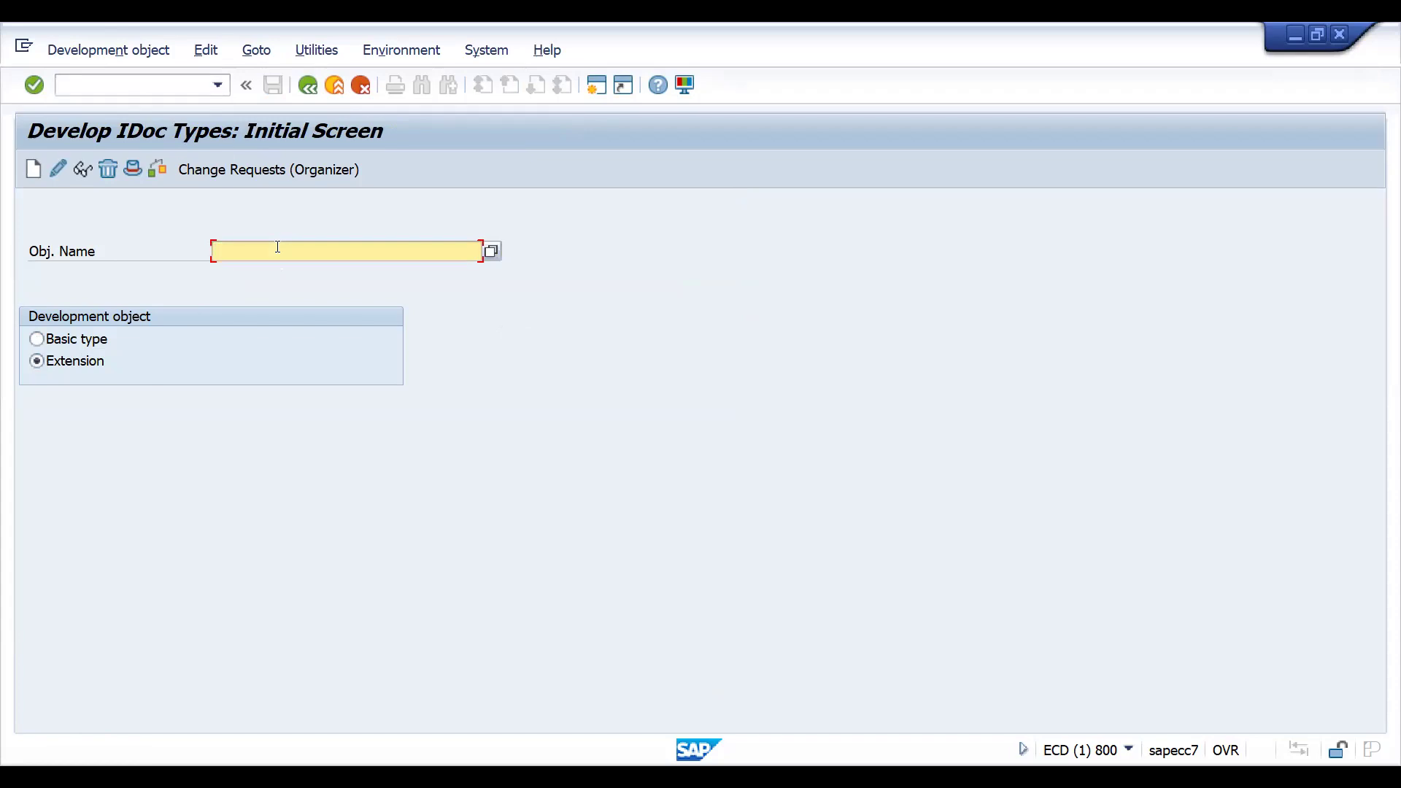
{"action": "type", "text": "invoic02"}
{"action": "key", "text": "Return"}
Step: Create a brand-new extension linked to basic type INVOIC02
{"action": "left_click", "coordinate": [35, 172]}
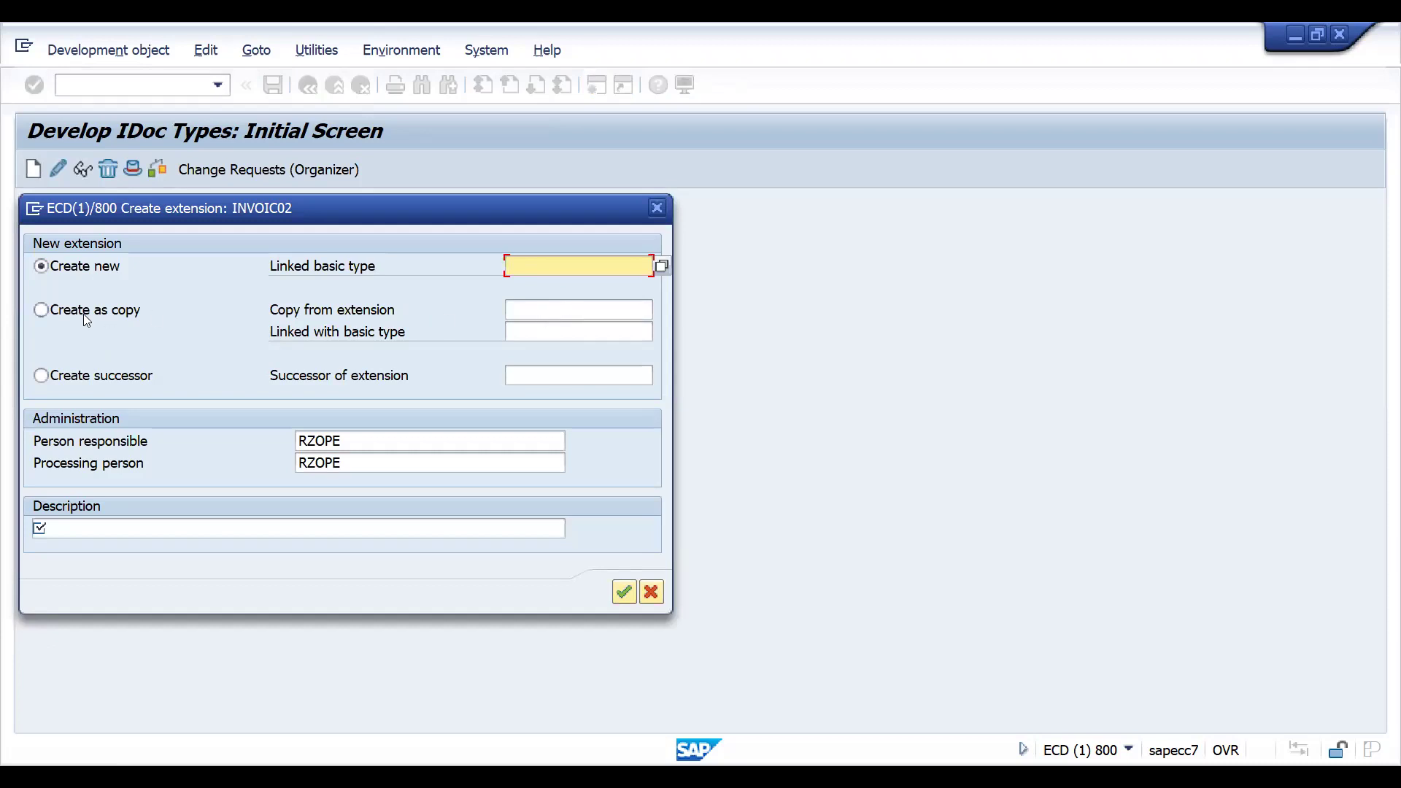
{"action": "left_click", "coordinate": [41, 314]}
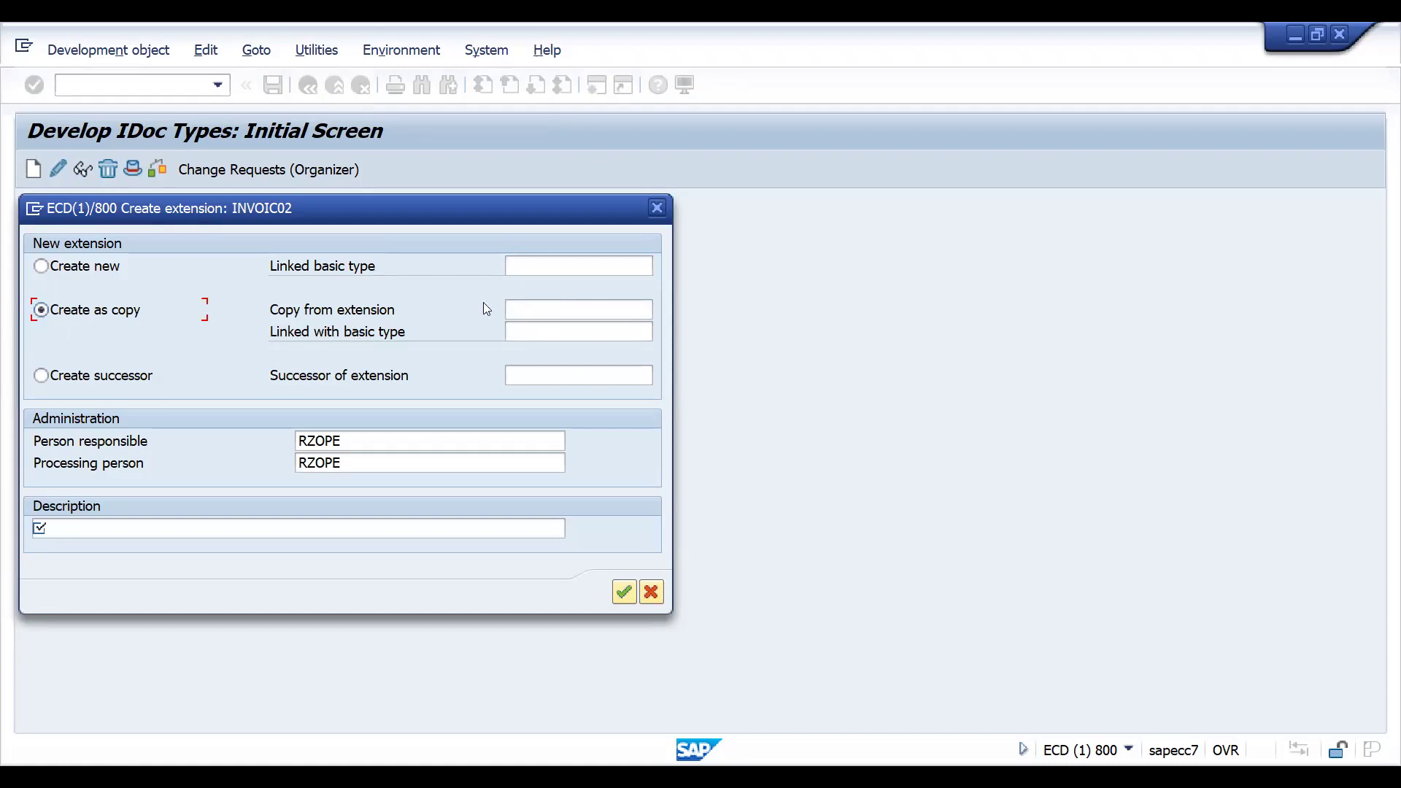
{"action": "left_click", "coordinate": [594, 317]}
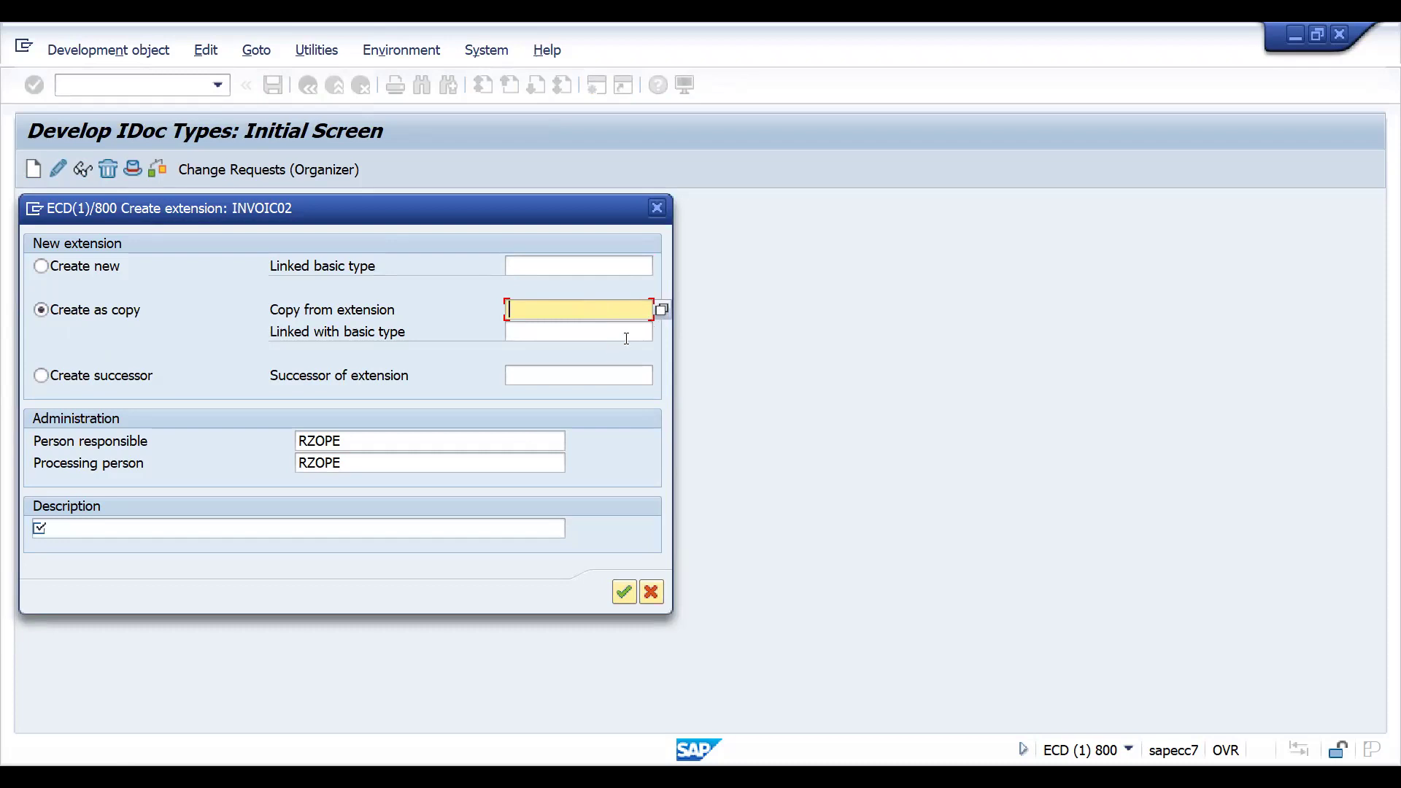
{"action": "left_click", "coordinate": [40, 266]}
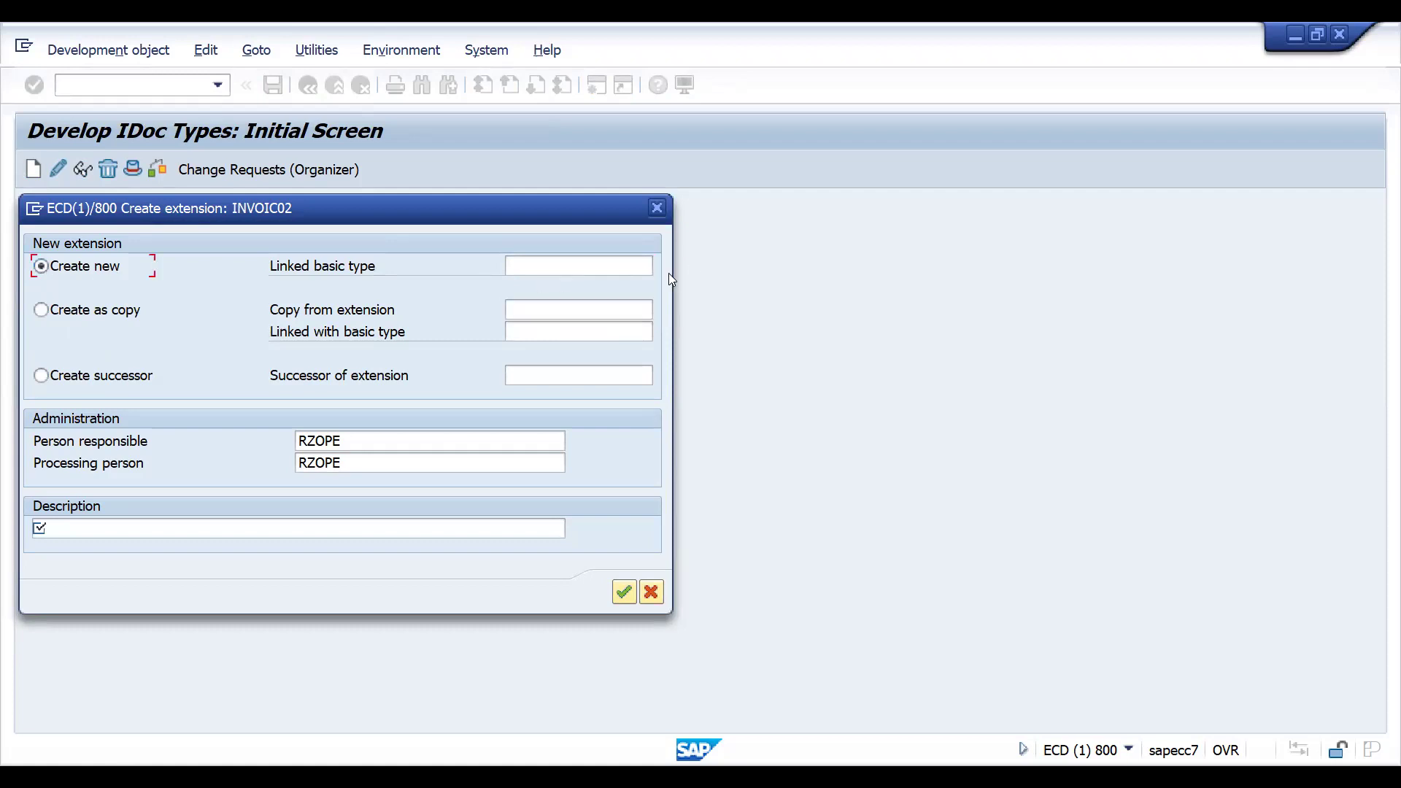
{"action": "left_click", "coordinate": [622, 267]}
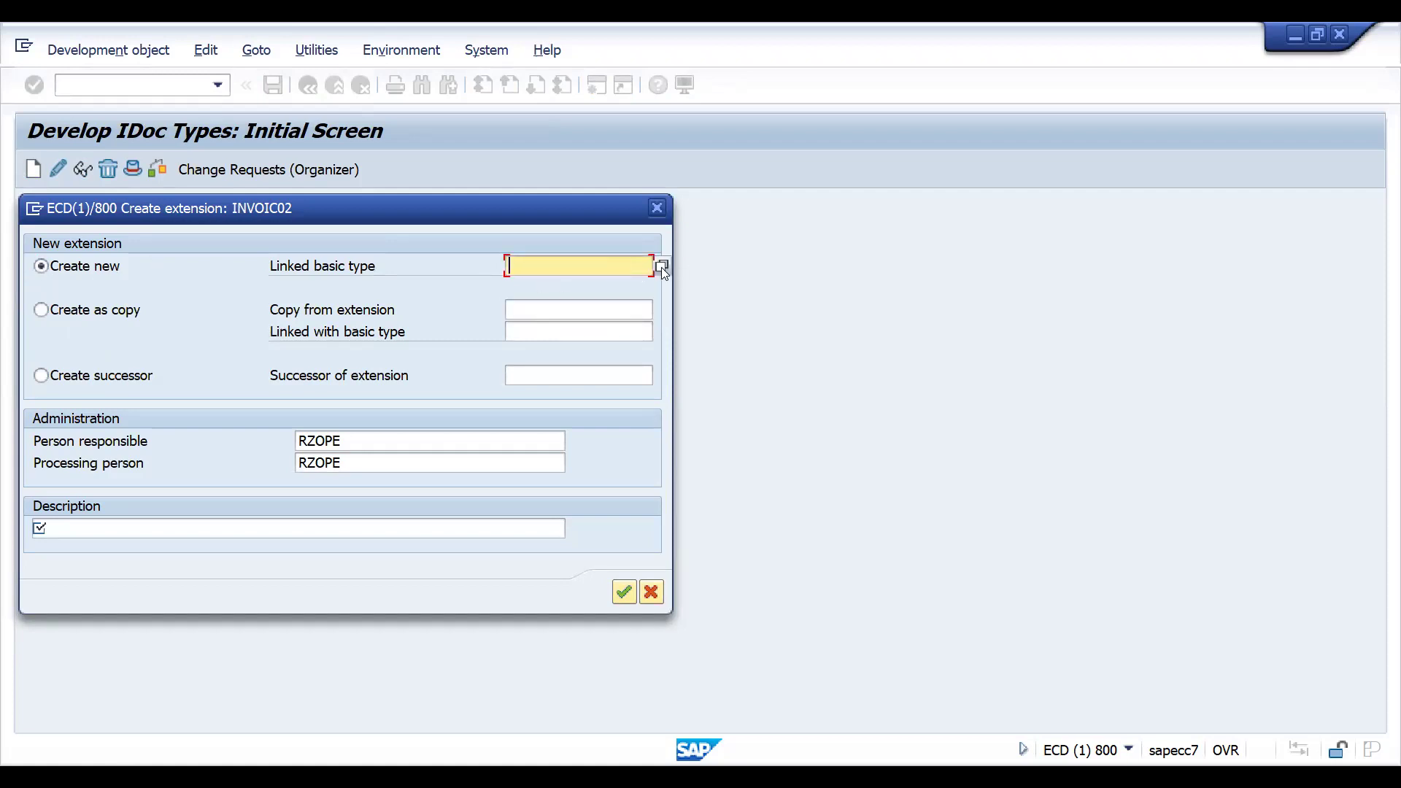
{"action": "type", "text": "i"}
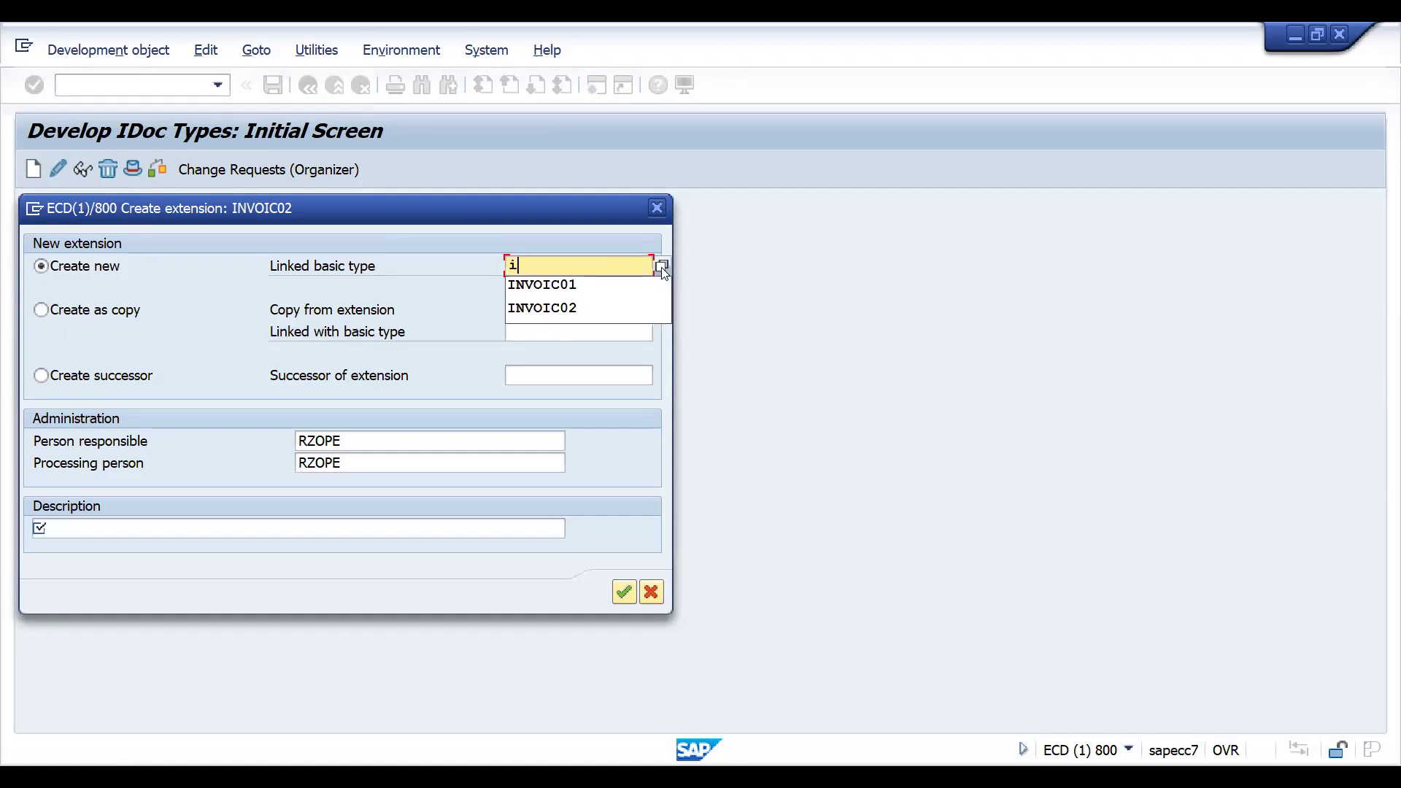
{"action": "left_click", "coordinate": [577, 315]}
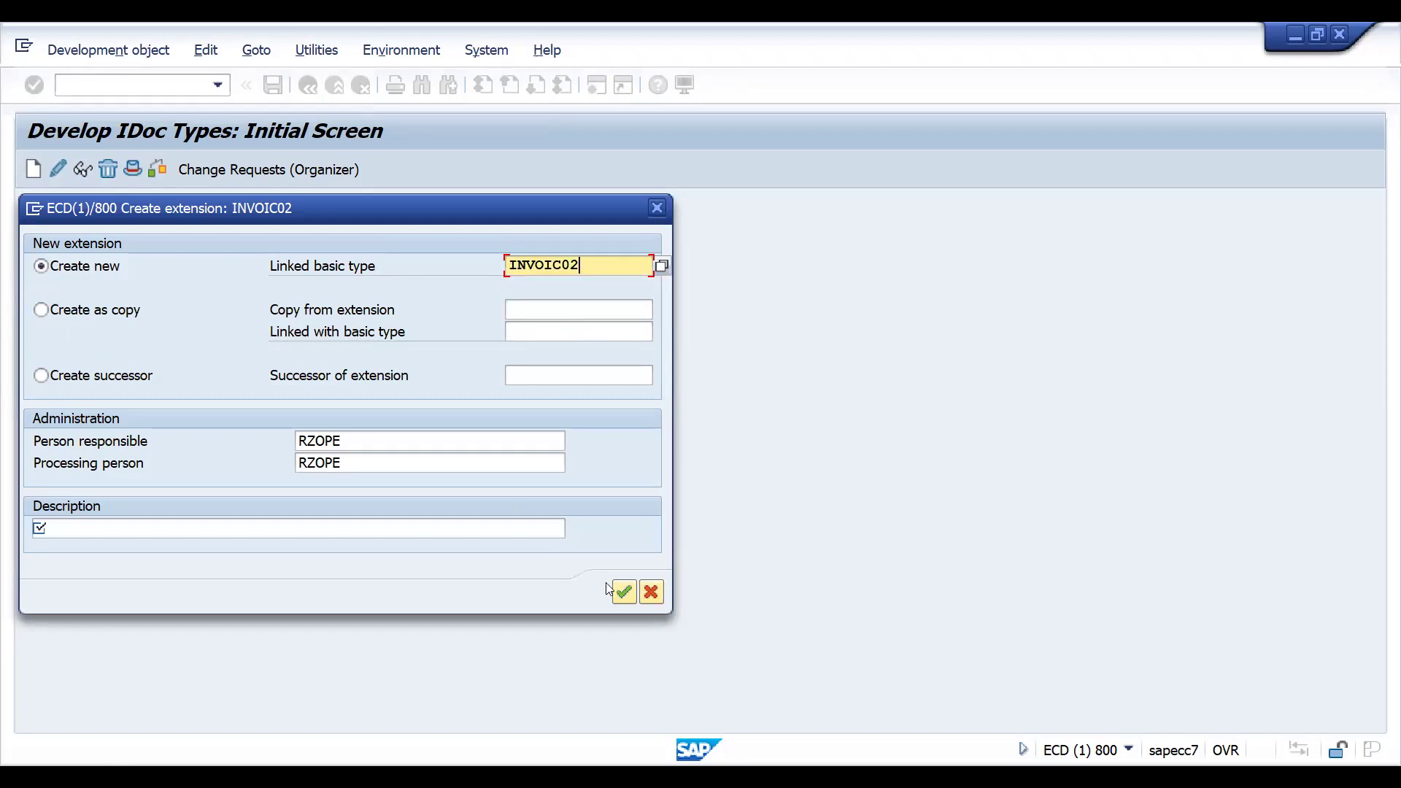
Step: Enter the description 'zinvoic for retail' and confirm to open the extension editor
{"action": "left_click", "coordinate": [624, 591]}
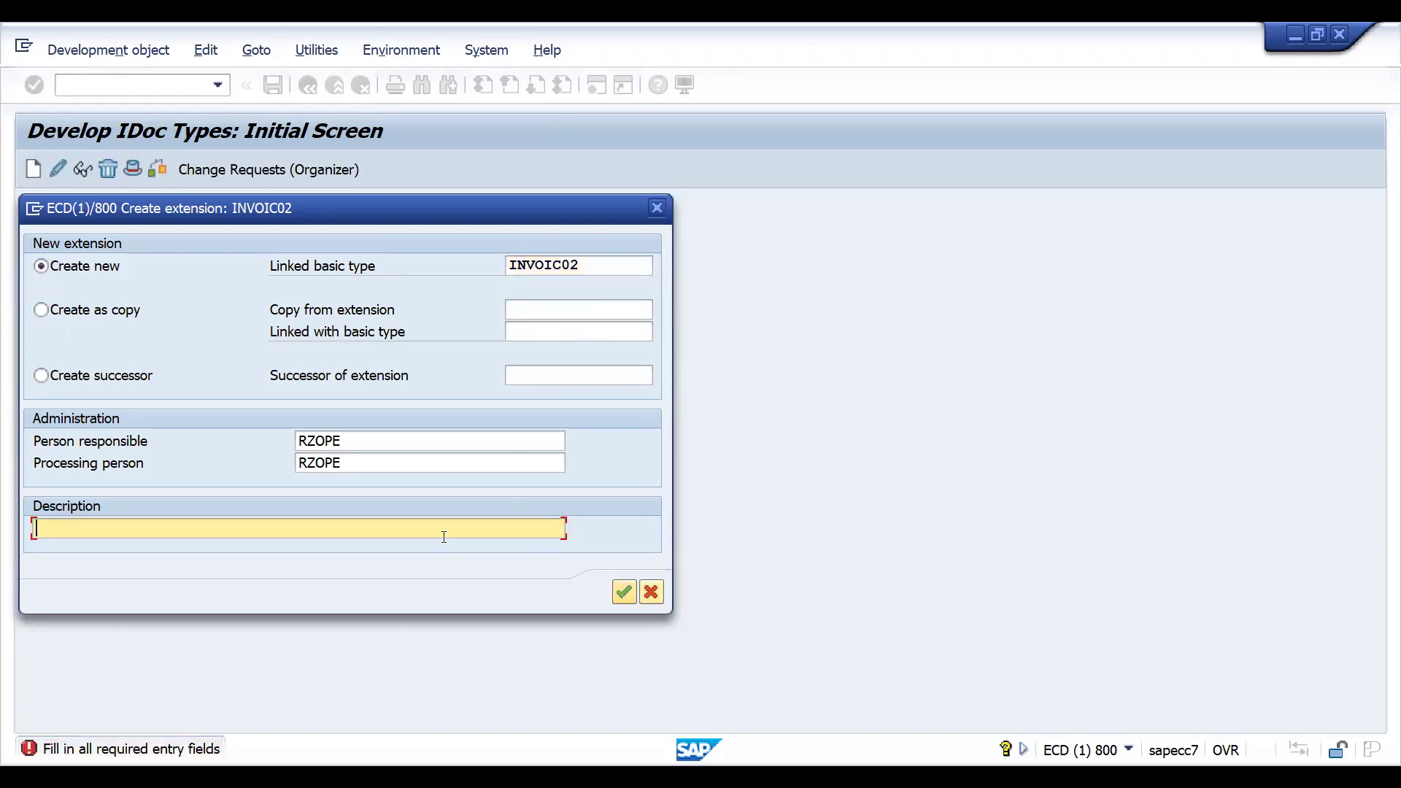
{"action": "type", "text": "zinvoic for retail"}
{"action": "left_click", "coordinate": [630, 587]}
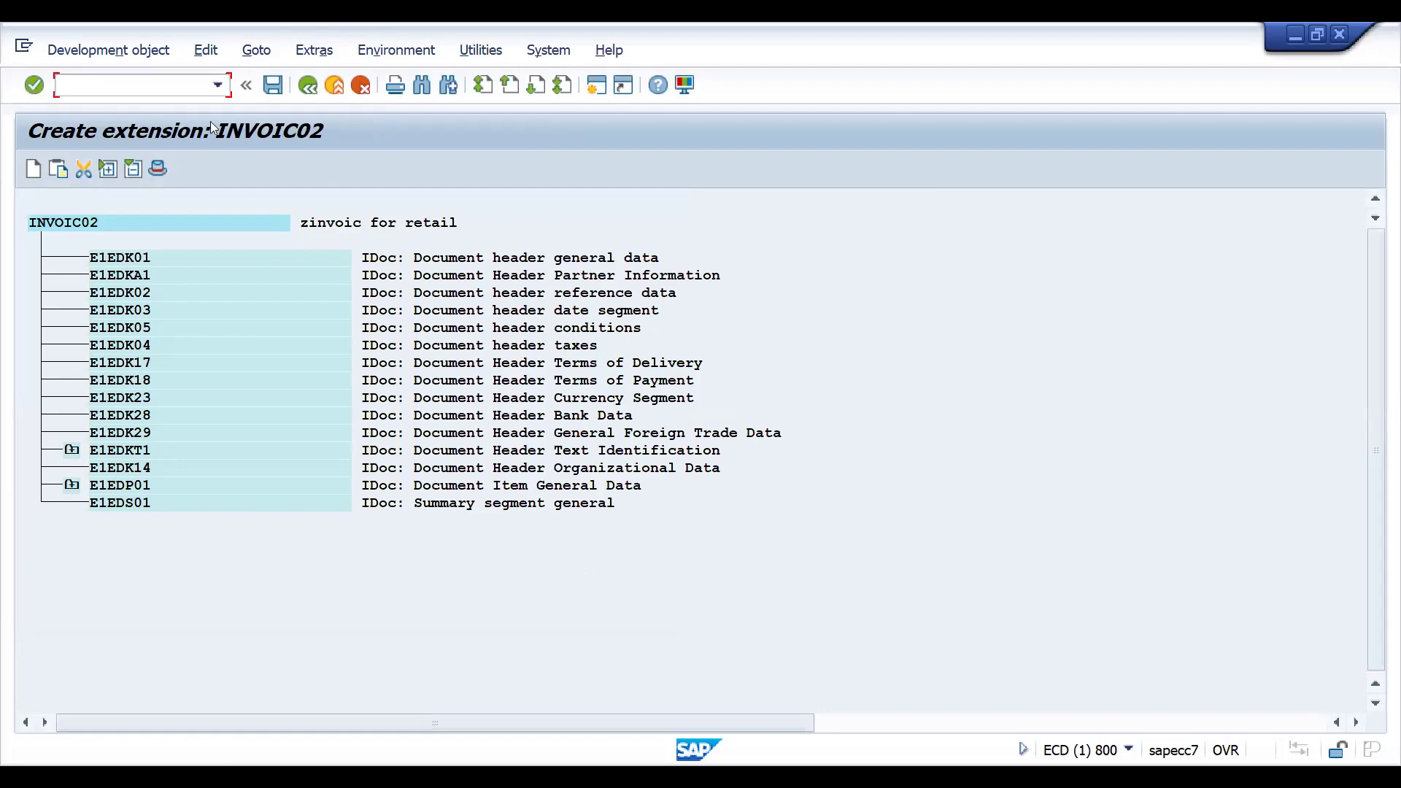
Step: Attempt to save the extension, then go back twice to SAP Easy Access
{"action": "left_click", "coordinate": [218, 85]}
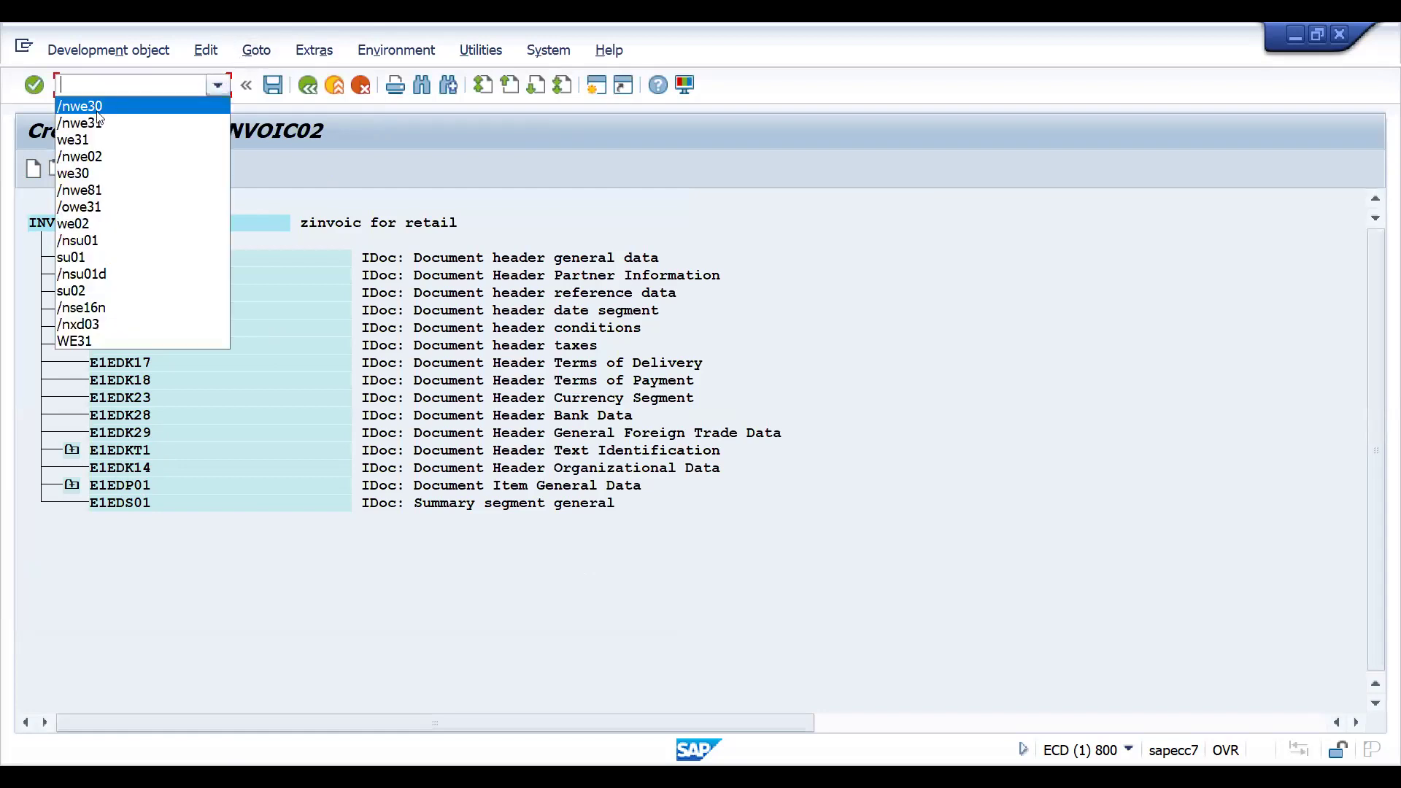
{"action": "left_click", "coordinate": [407, 152]}
{"action": "left_click", "coordinate": [280, 92]}
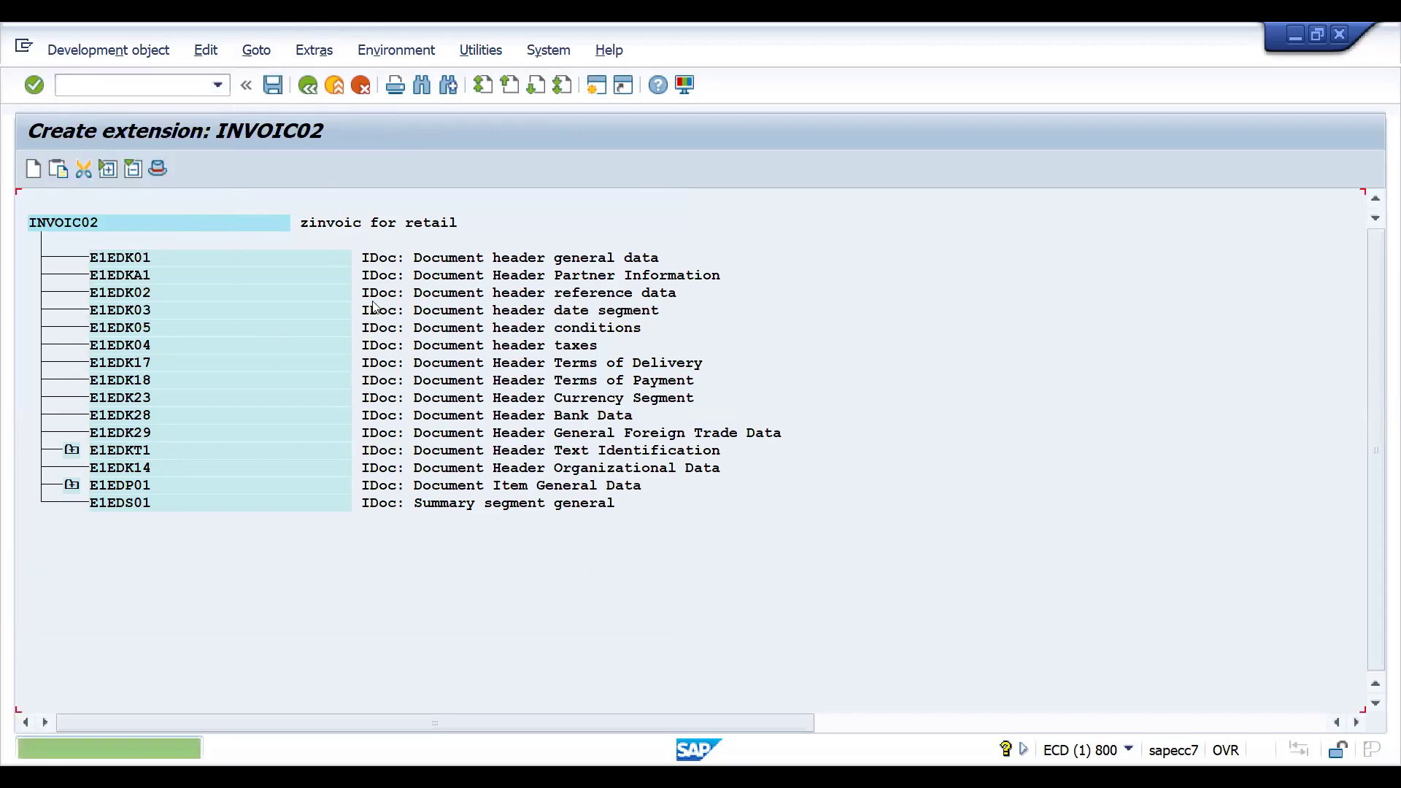
{"action": "left_click", "coordinate": [310, 84]}
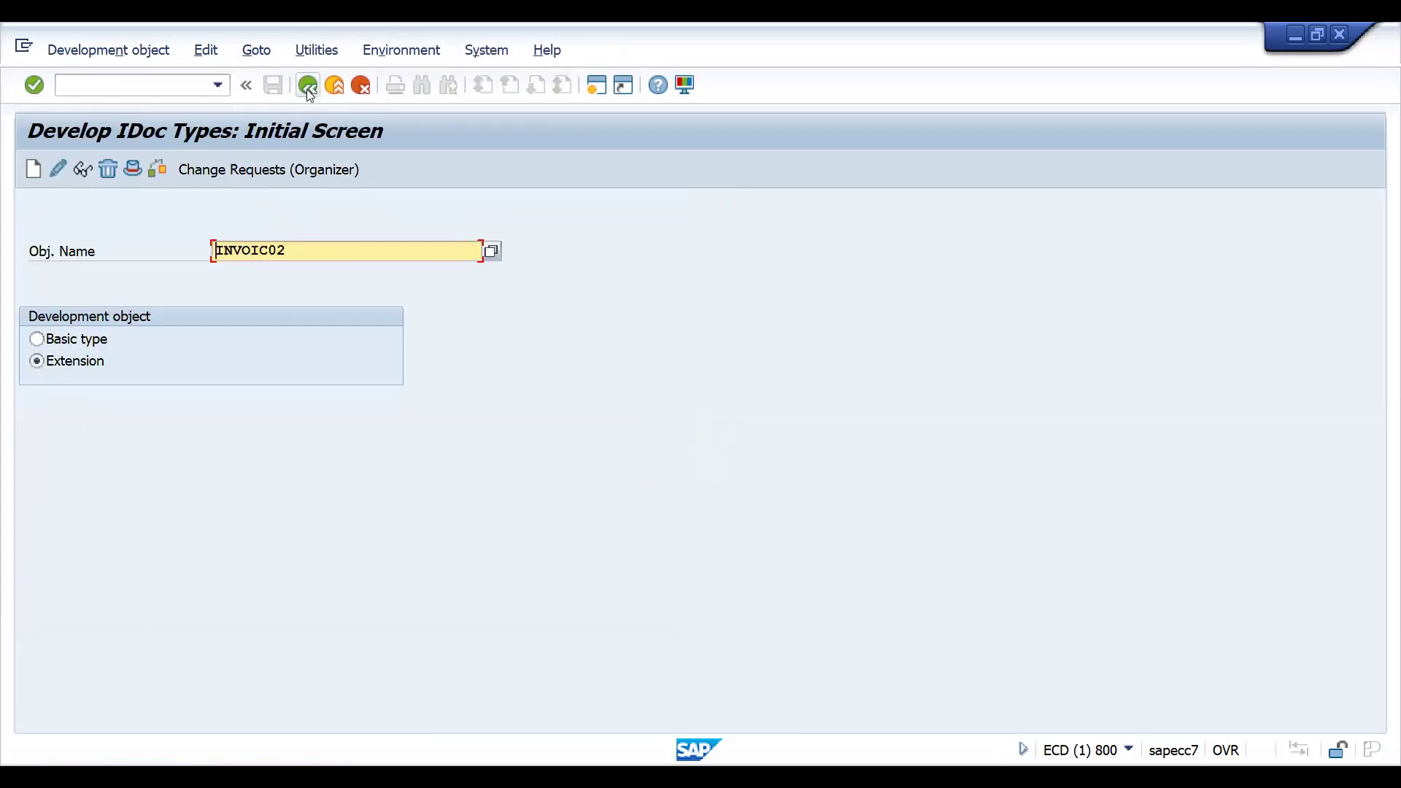
{"action": "left_click", "coordinate": [307, 85]}
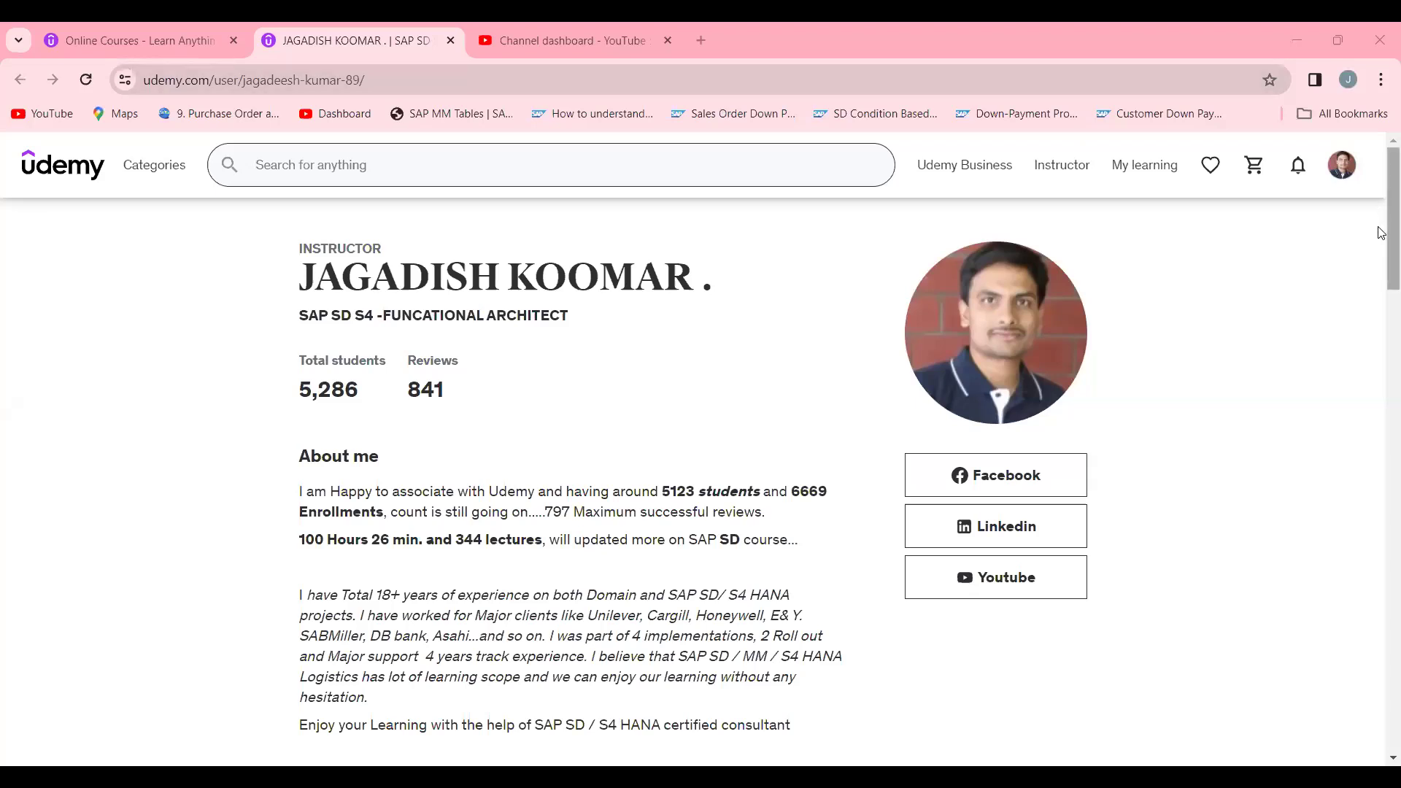
Step: Scroll down to My courses and page forward to pages 2 and 3
{"action": "left_click_drag", "start_coordinate": [1381, 233], "coordinate": [1379, 633]}
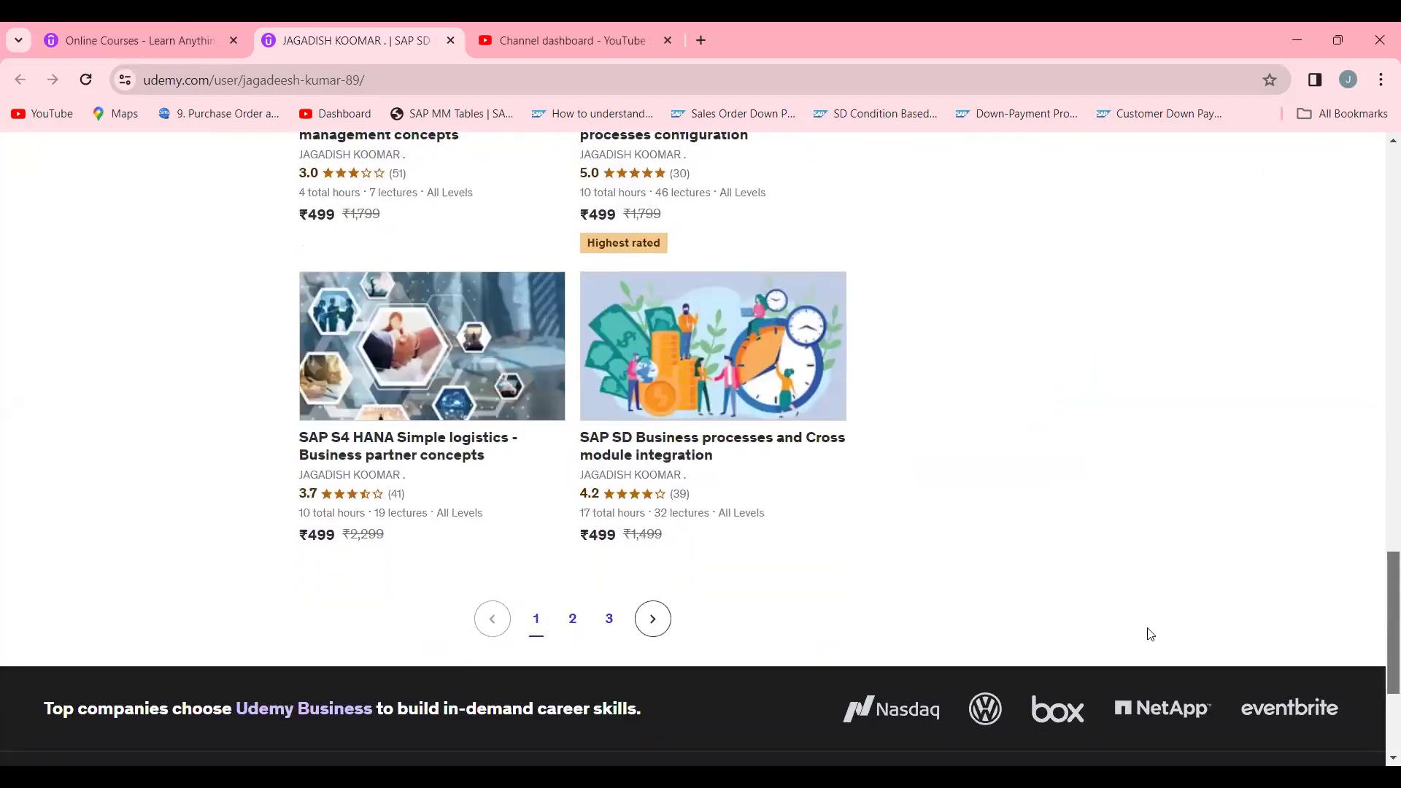
{"action": "left_click", "coordinate": [577, 622]}
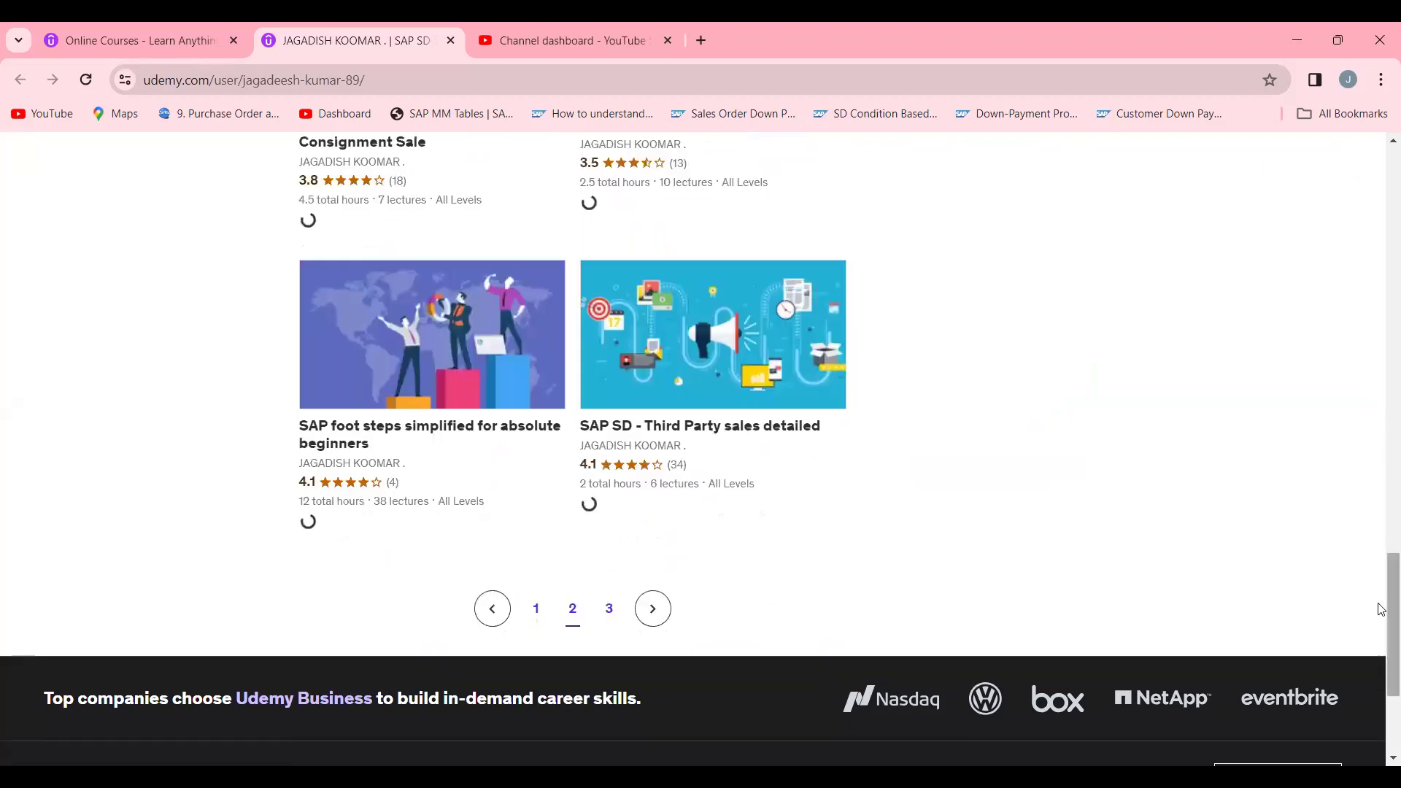
{"action": "left_click_drag", "start_coordinate": [1380, 607], "coordinate": [1381, 689]}
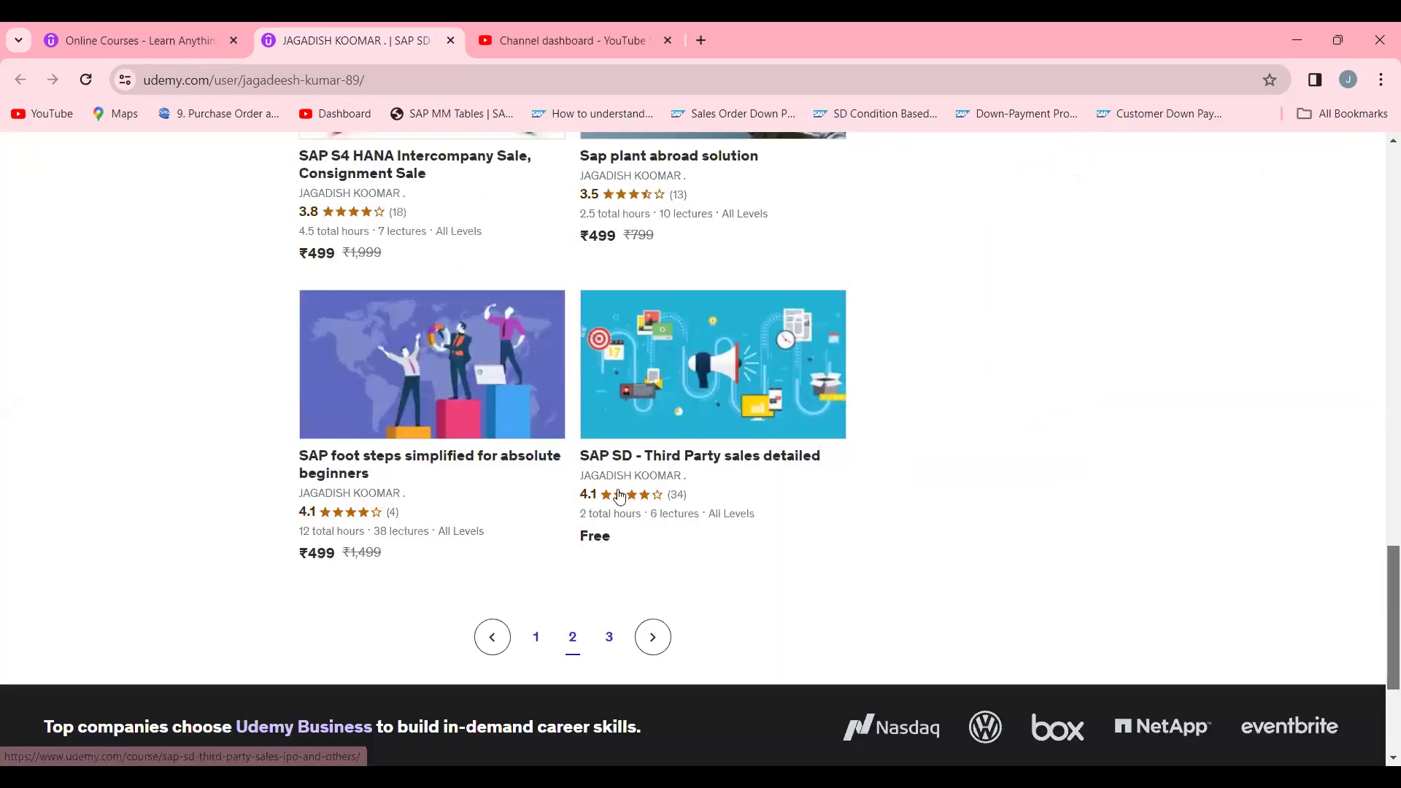
{"action": "left_click", "coordinate": [602, 637]}
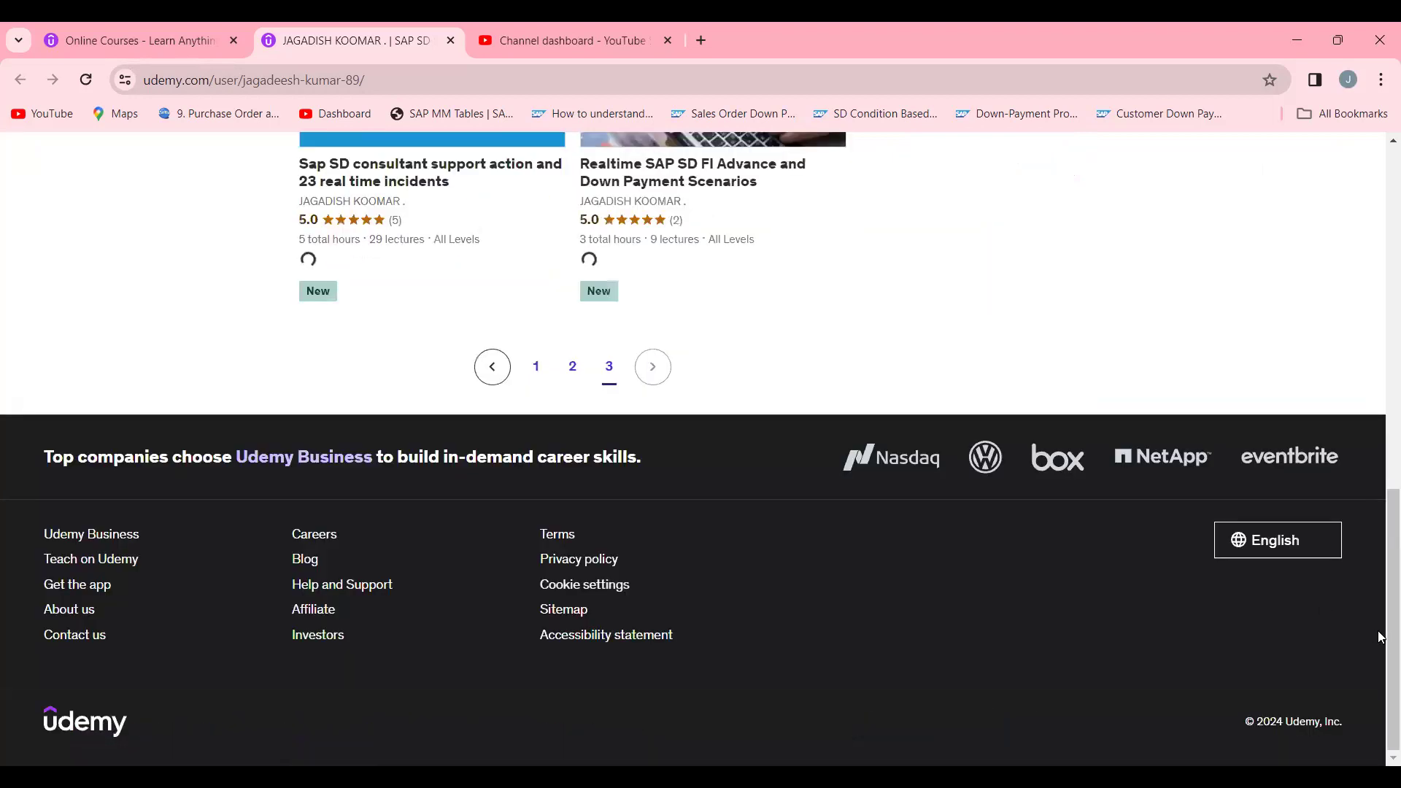
{"action": "left_click_drag", "start_coordinate": [1382, 635], "coordinate": [1381, 594]}
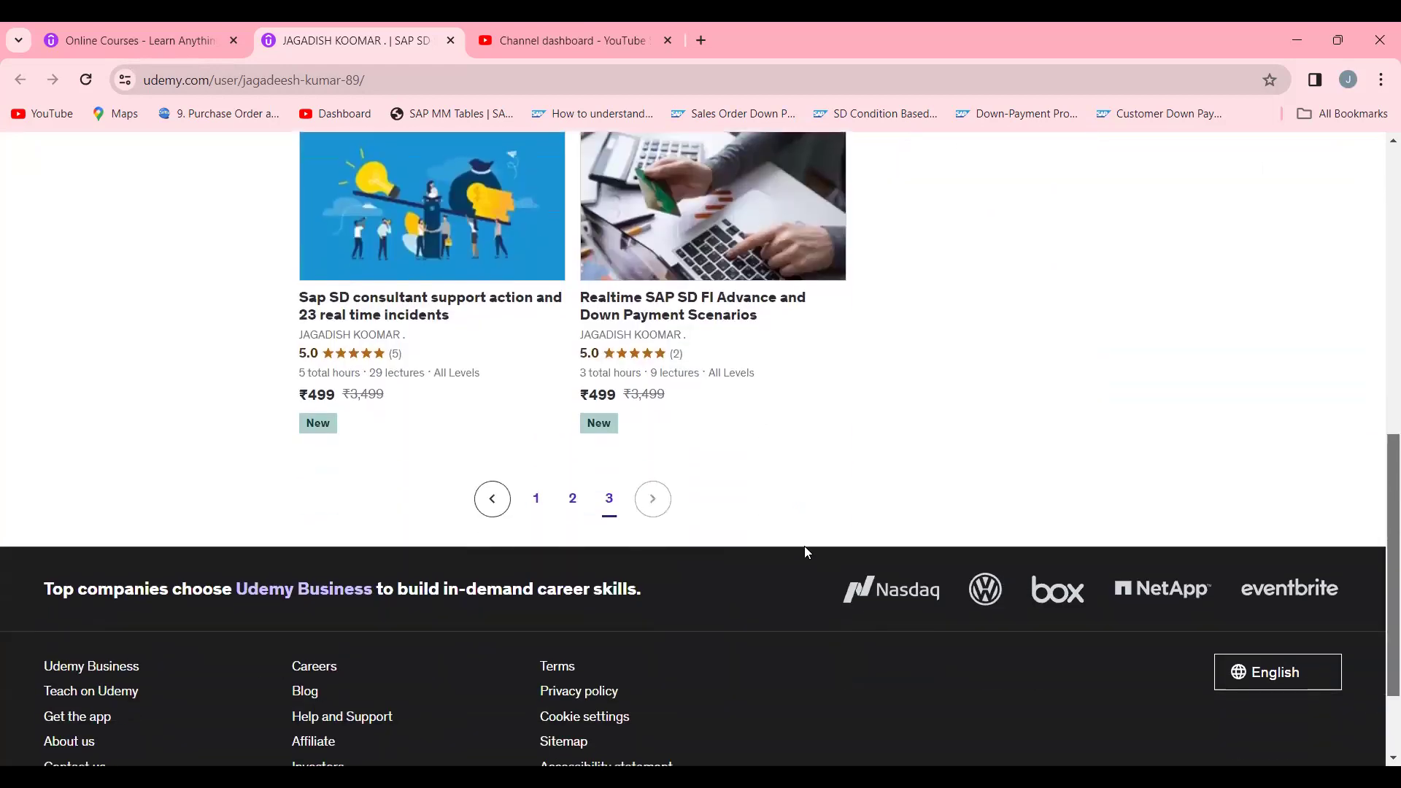
Step: Page back through page 2 to the first page of courses
{"action": "left_click", "coordinate": [575, 506]}
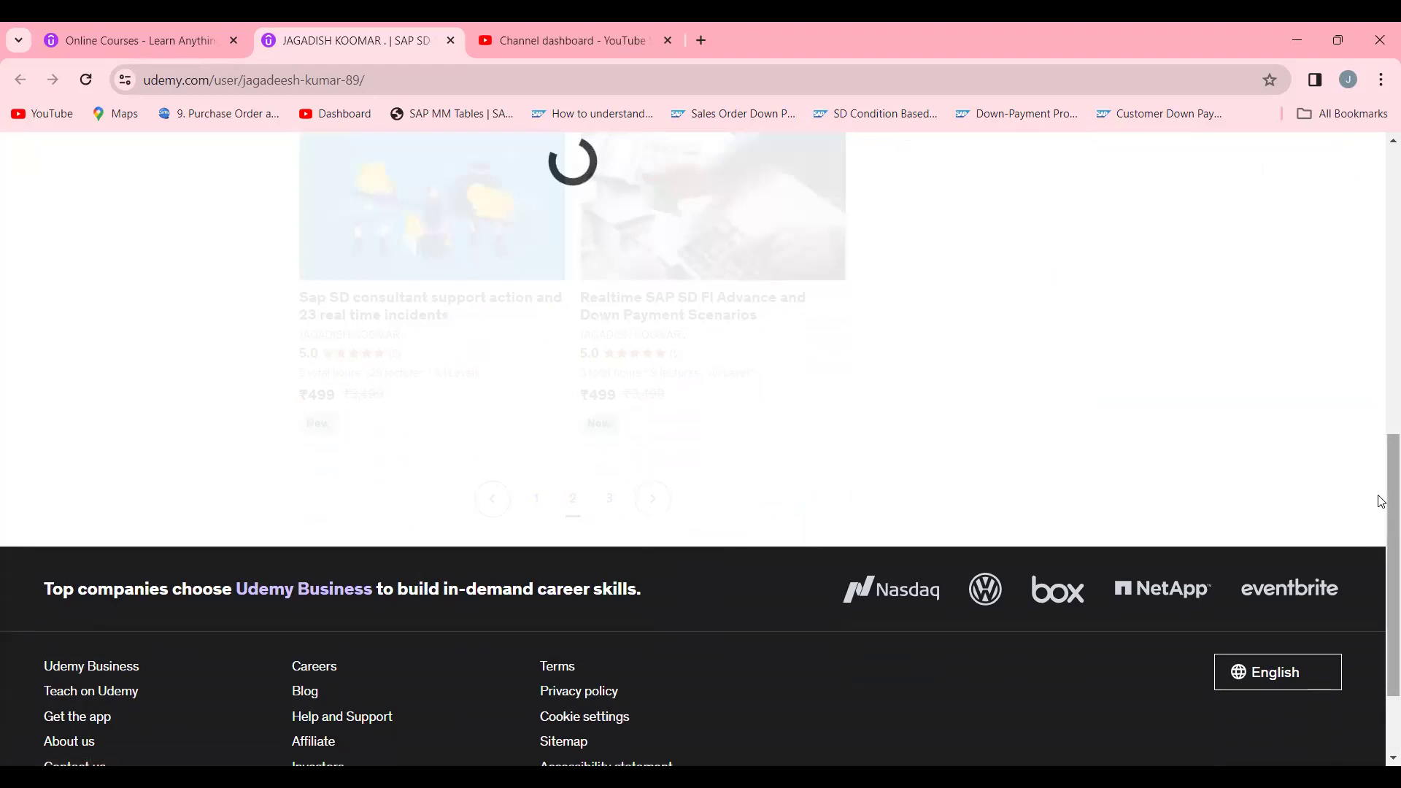
{"action": "scroll", "coordinate": [1380, 372], "scroll_direction": "down", "scroll_amount": 8}
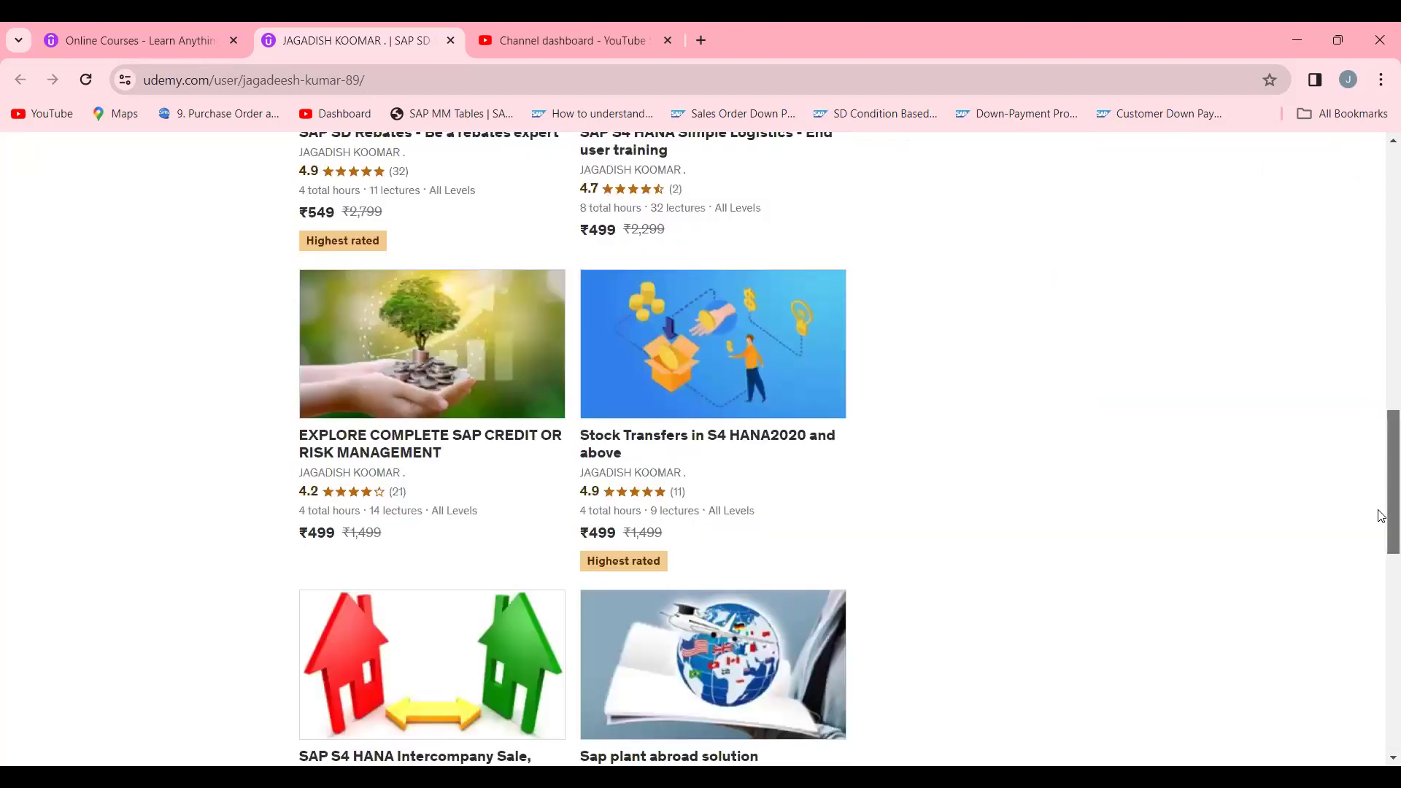
{"action": "scroll", "coordinate": [1380, 594], "scroll_direction": "up", "scroll_amount": 3}
{"action": "scroll", "coordinate": [1382, 378], "scroll_direction": "up", "scroll_amount": 7}
{"action": "scroll", "coordinate": [893, 409], "scroll_direction": "down", "scroll_amount": 18}
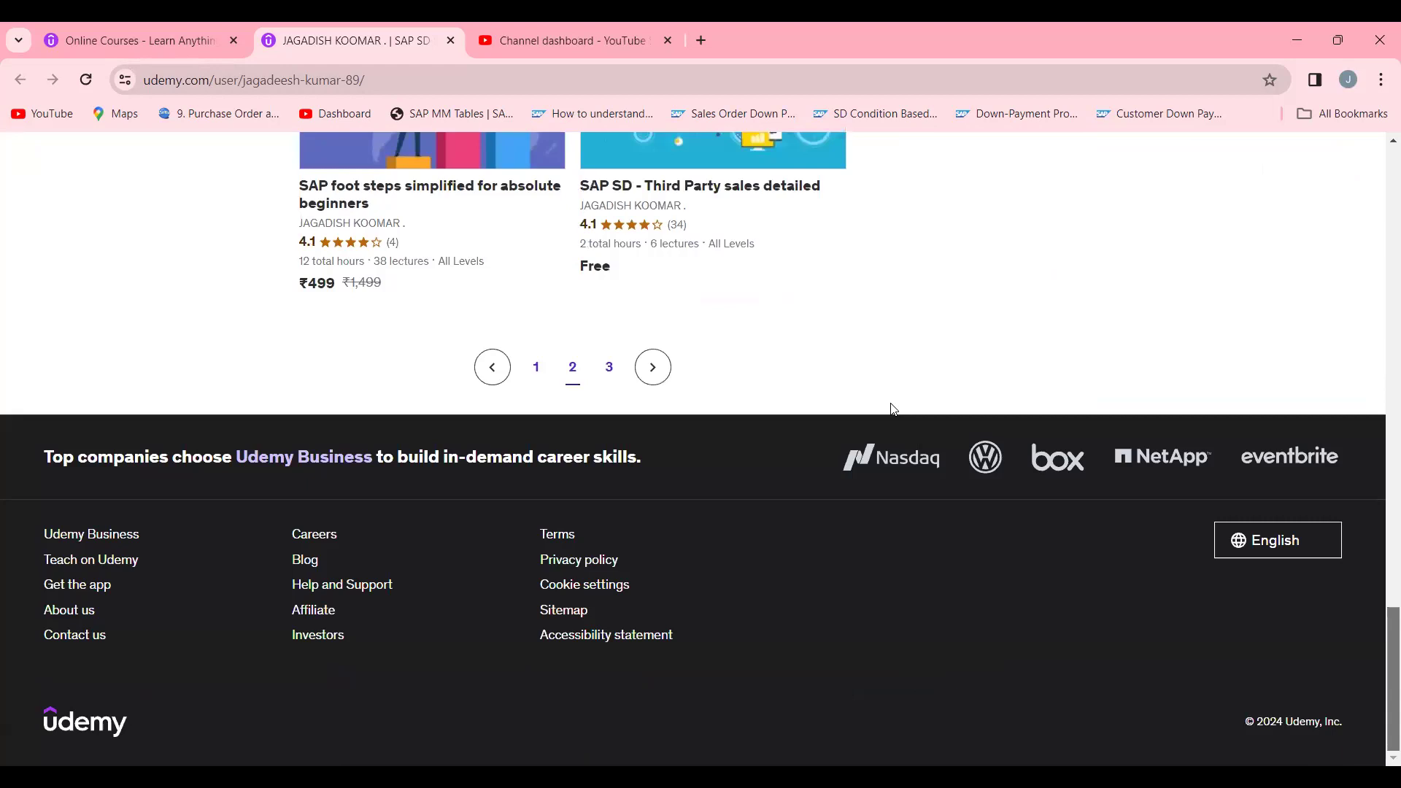
{"action": "left_click", "coordinate": [536, 367]}
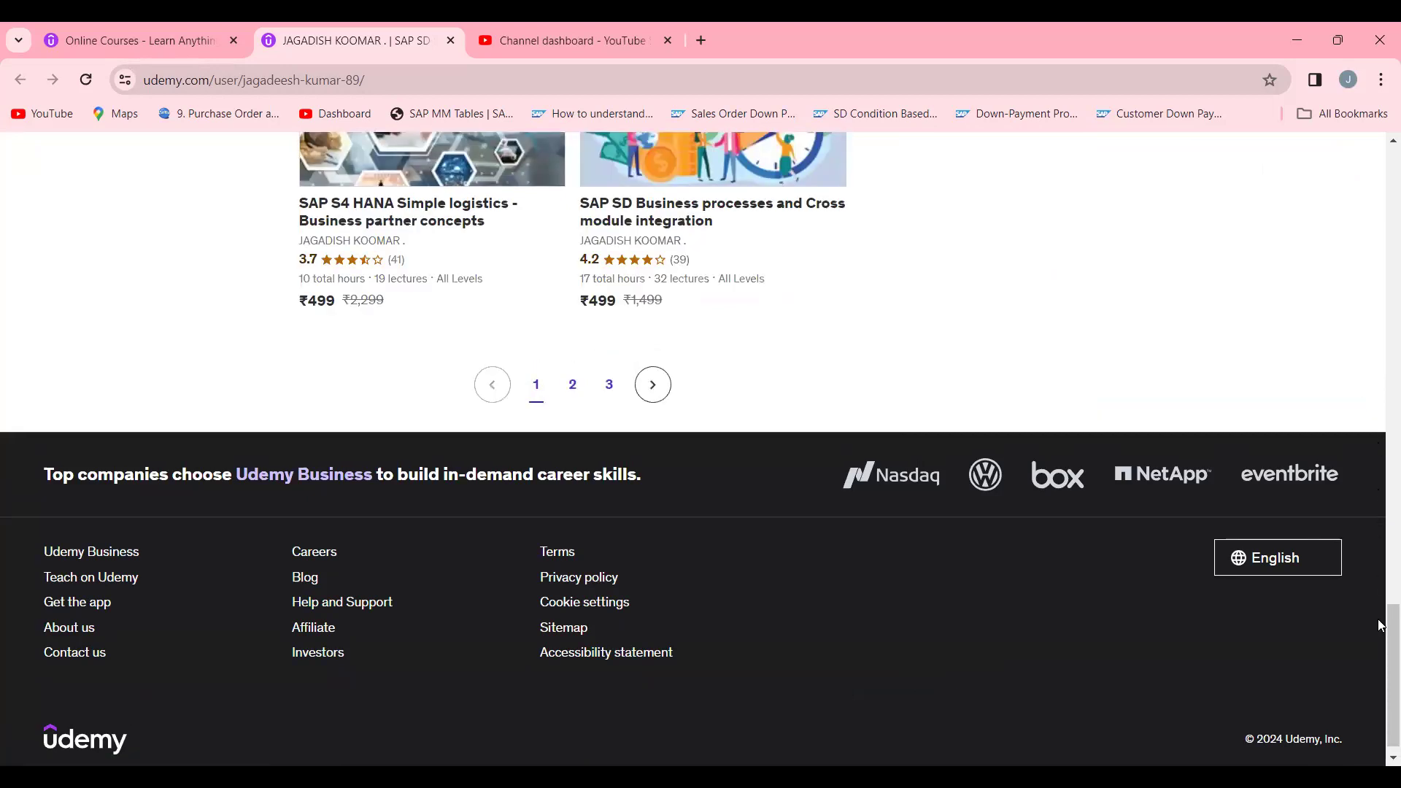
{"action": "left_click_drag", "start_coordinate": [1379, 641], "coordinate": [1350, 331]}
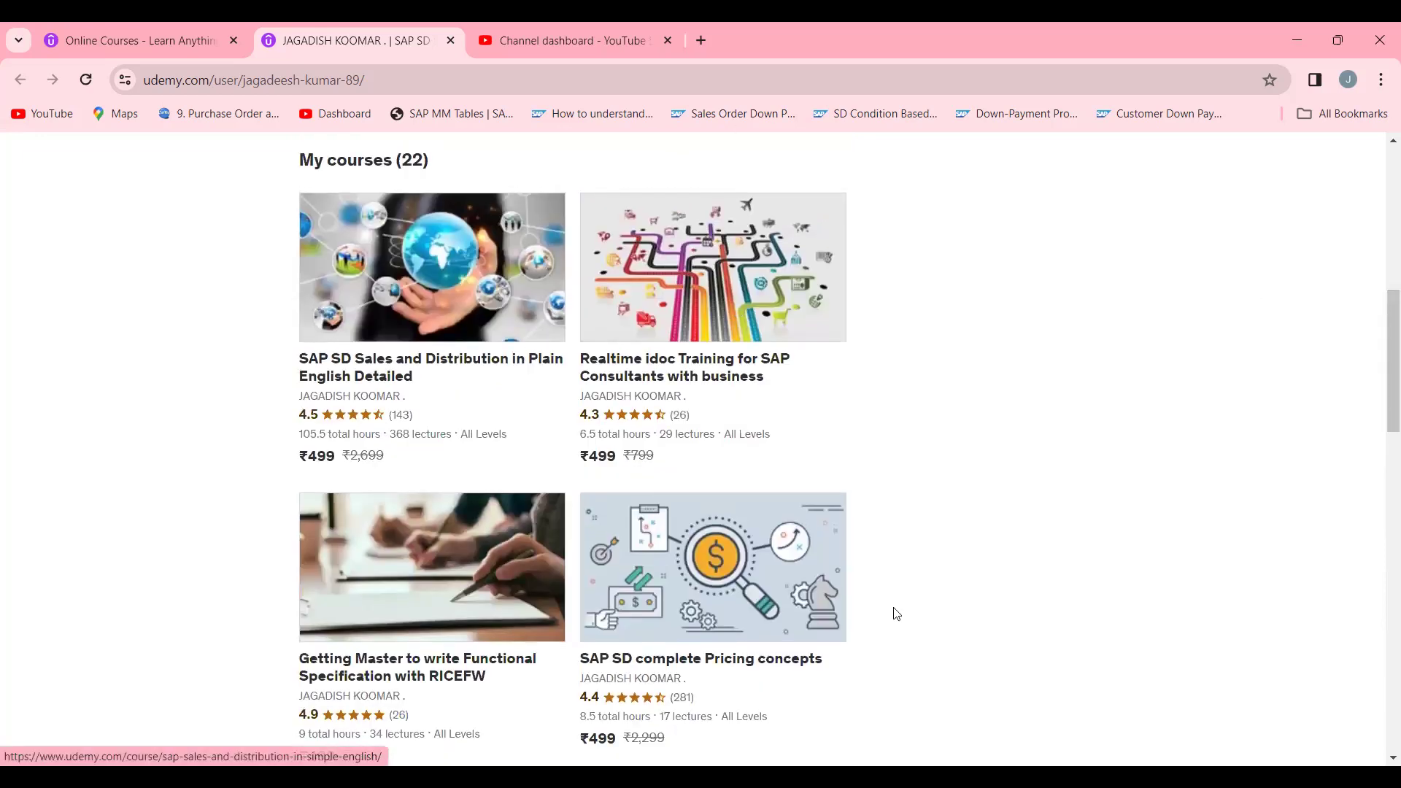
{"action": "scroll", "coordinate": [1381, 496], "scroll_direction": "down", "scroll_amount": 3}
{"action": "scroll", "coordinate": [1381, 496], "scroll_direction": "down", "scroll_amount": 2}
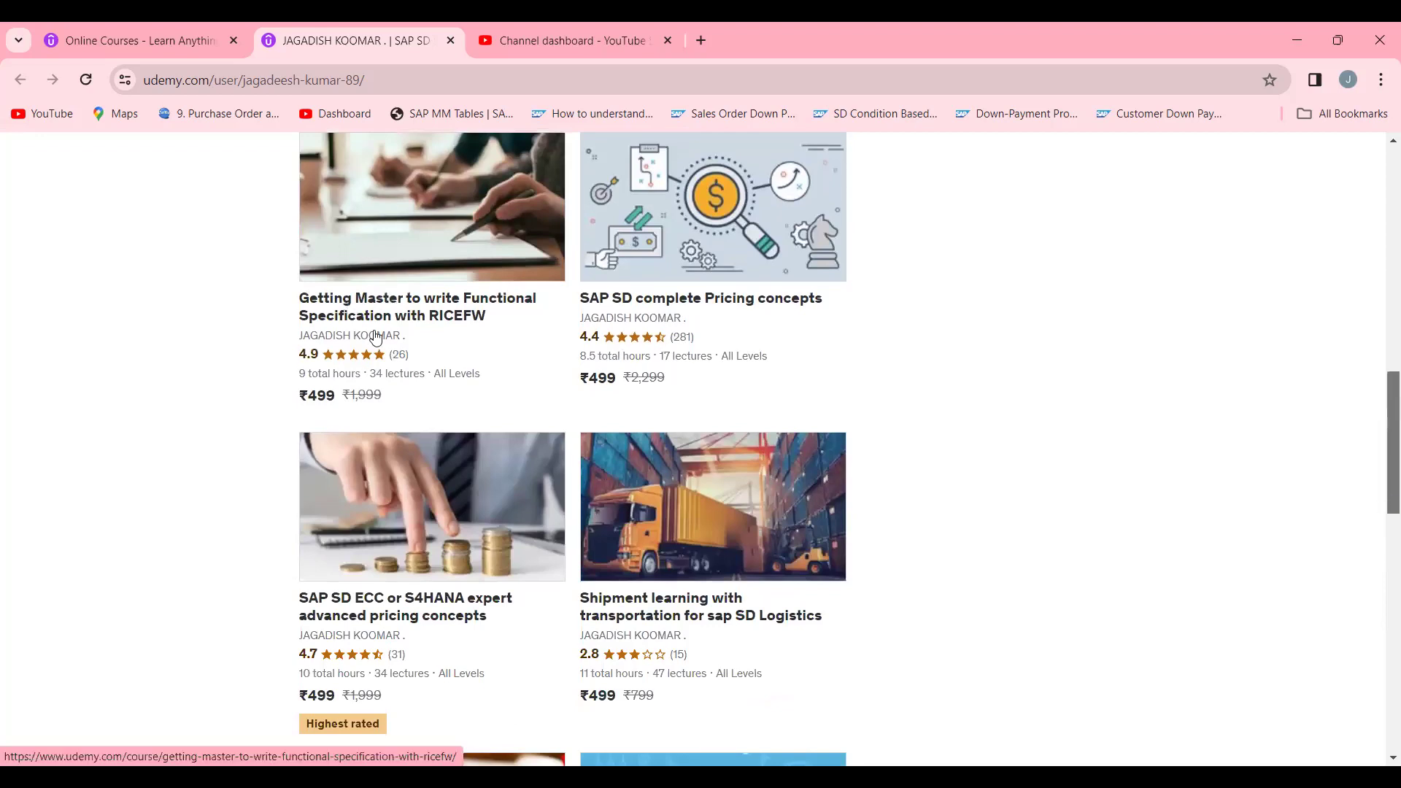
{"action": "left_click_drag", "start_coordinate": [1381, 418], "coordinate": [1379, 338]}
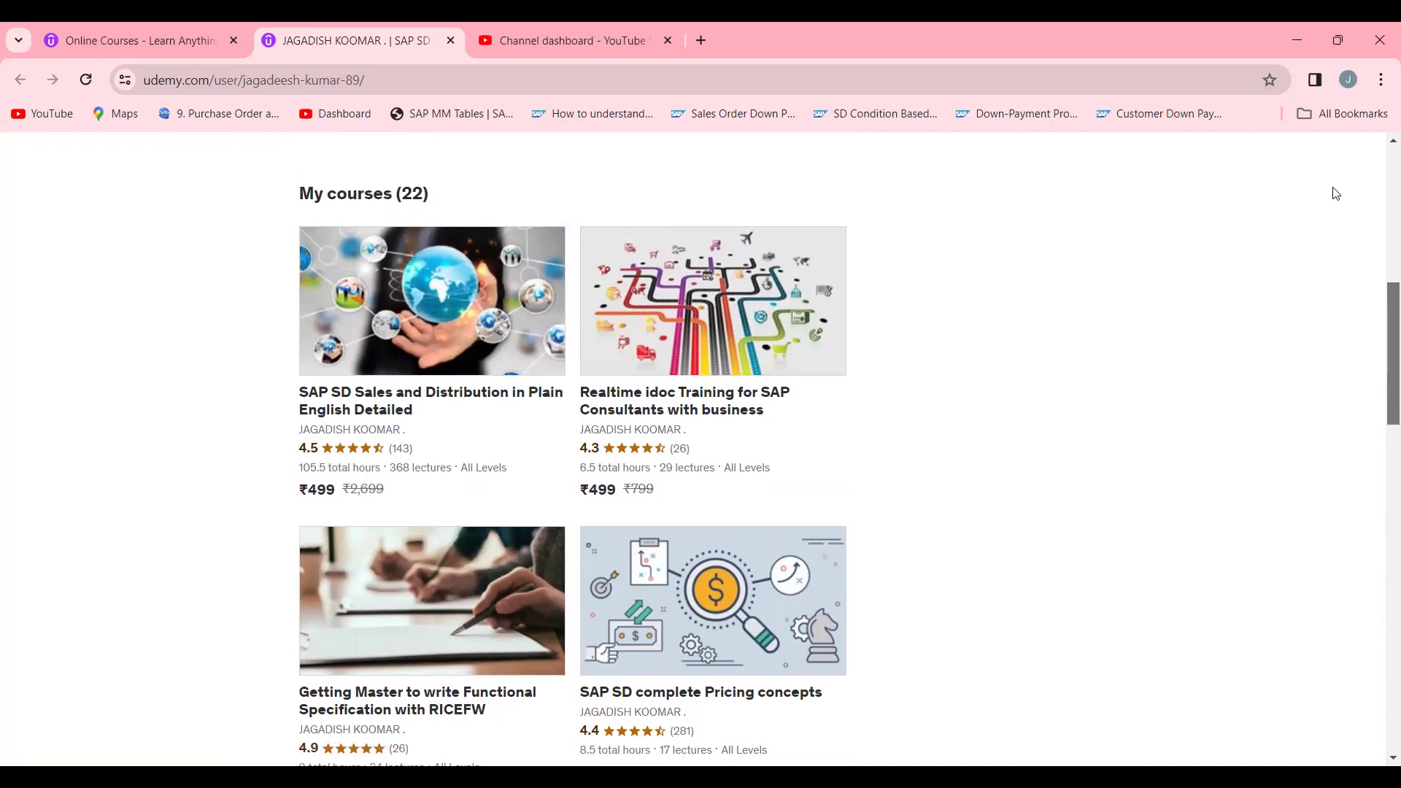
{"action": "scroll", "coordinate": [1381, 338], "scroll_direction": "down", "scroll_amount": 15}
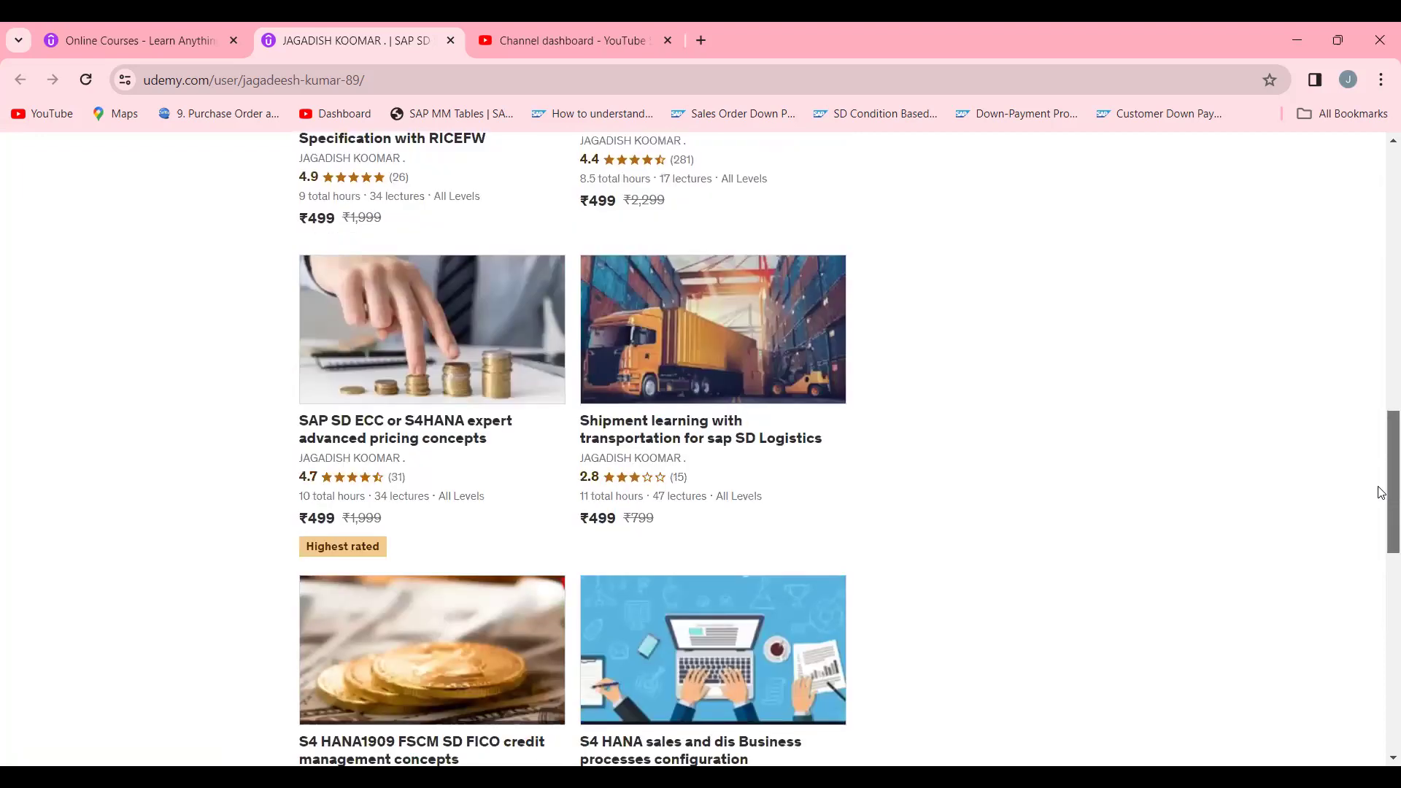
{"action": "scroll", "coordinate": [1379, 310], "scroll_direction": "up", "scroll_amount": 18}
{"action": "scroll", "coordinate": [1381, 160], "scroll_direction": "up", "scroll_amount": 5}
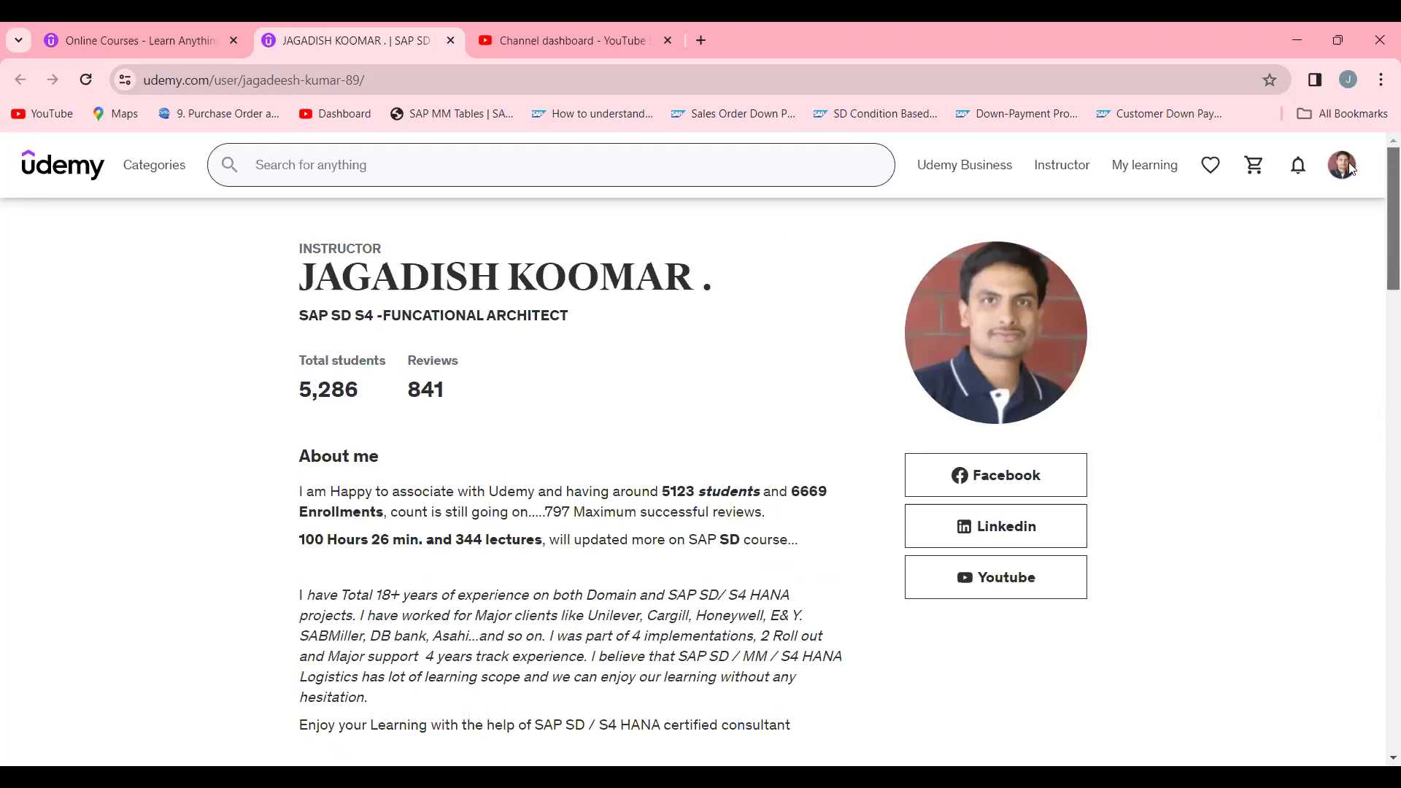